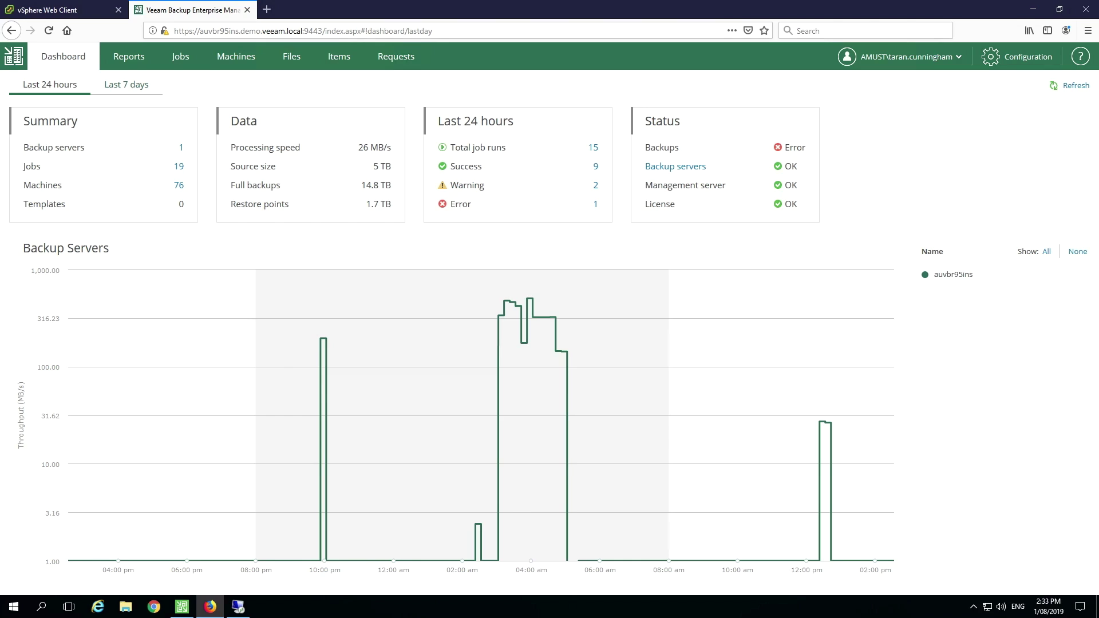
Switch the dashboard charts to the last 7 days (7/26/2019 to 8/1/2019)
{"action": "left_click", "coordinate": [138, 92]}
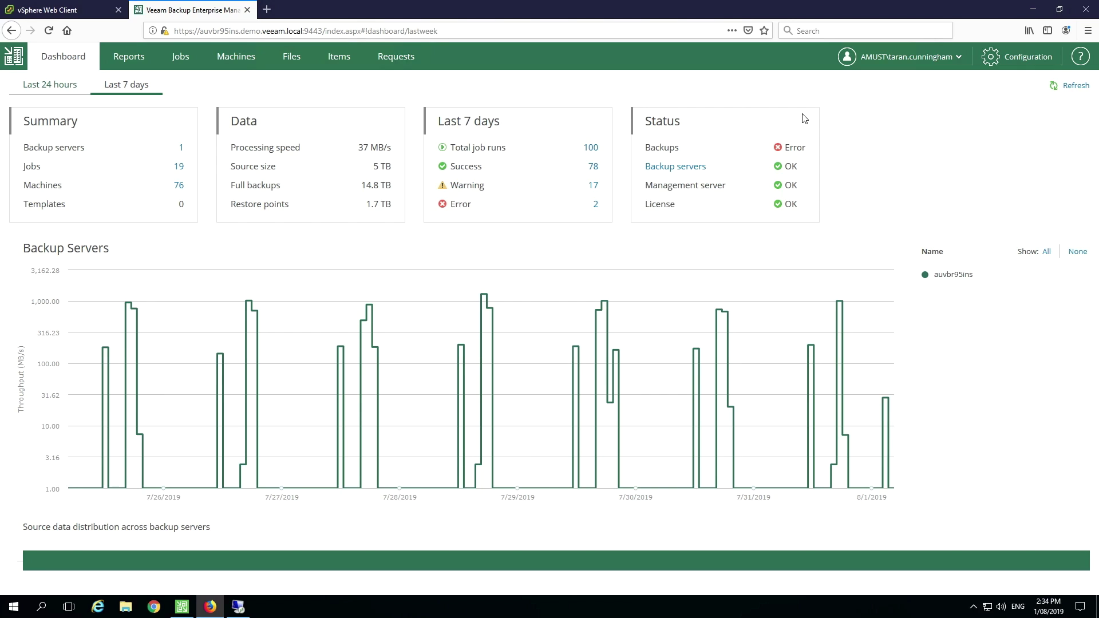
Open the APACLAB Workers session report on auvbr95ins, then cancel its Excel export
{"action": "left_click", "coordinate": [132, 59]}
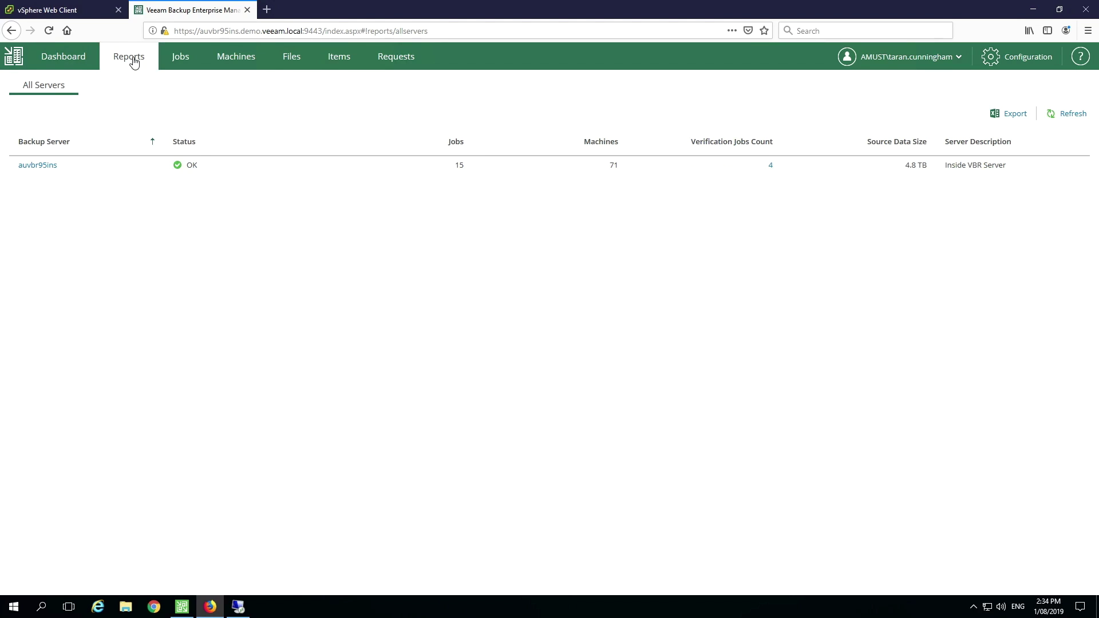
{"action": "left_click", "coordinate": [39, 169]}
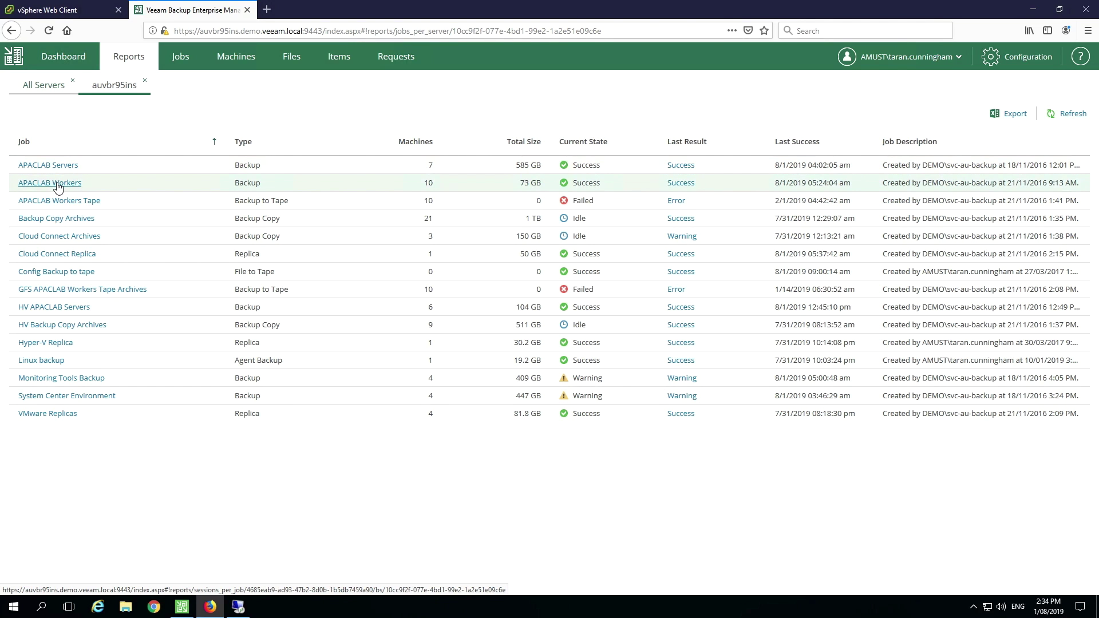
{"action": "left_click", "coordinate": [58, 185]}
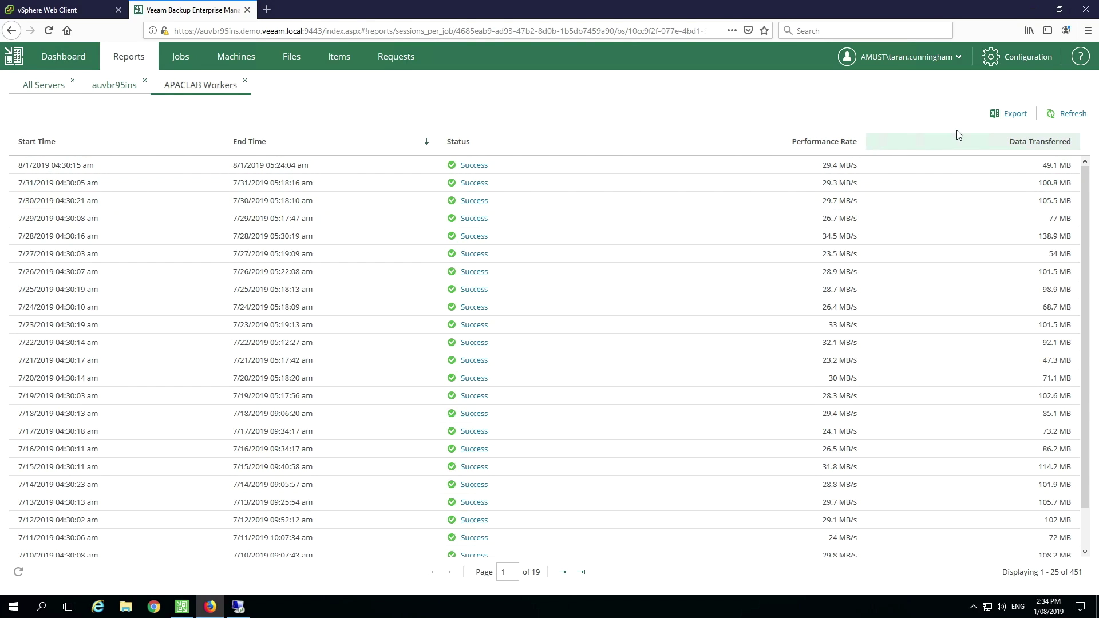
{"action": "left_click", "coordinate": [1011, 113]}
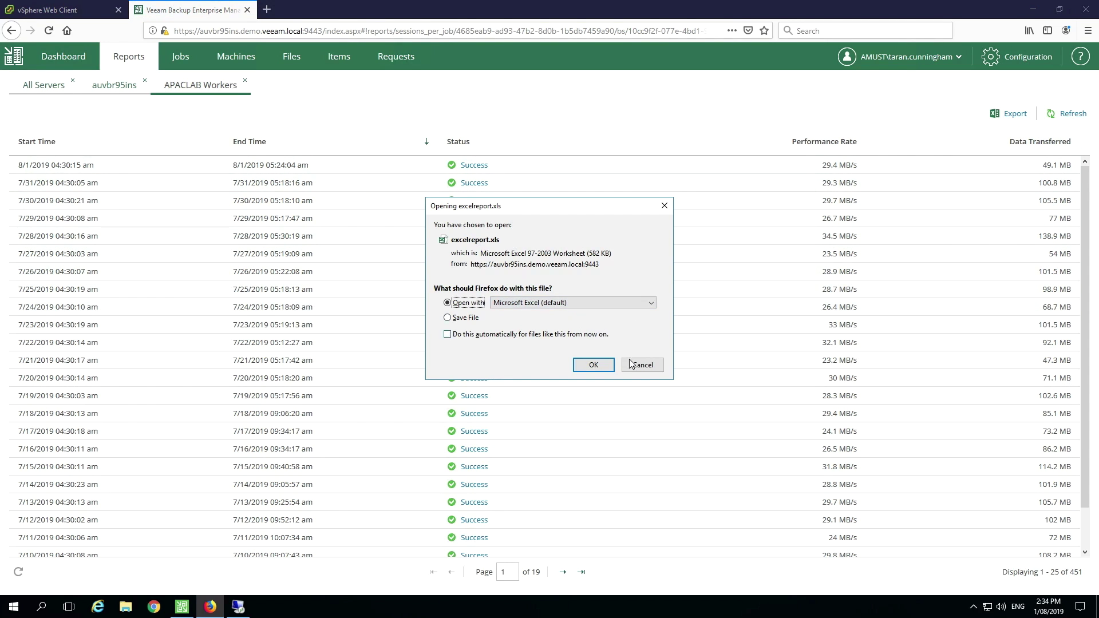
{"action": "left_click", "coordinate": [635, 369]}
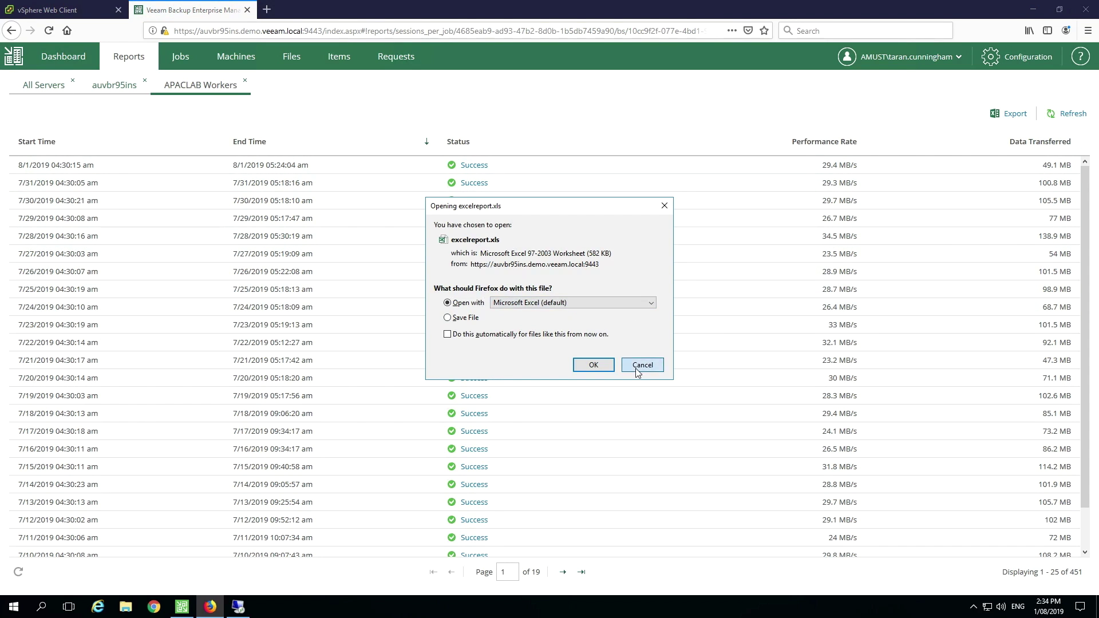
Show all jobs on auvbr95ins and select the APACLAB Workers job
{"action": "left_click", "coordinate": [179, 67]}
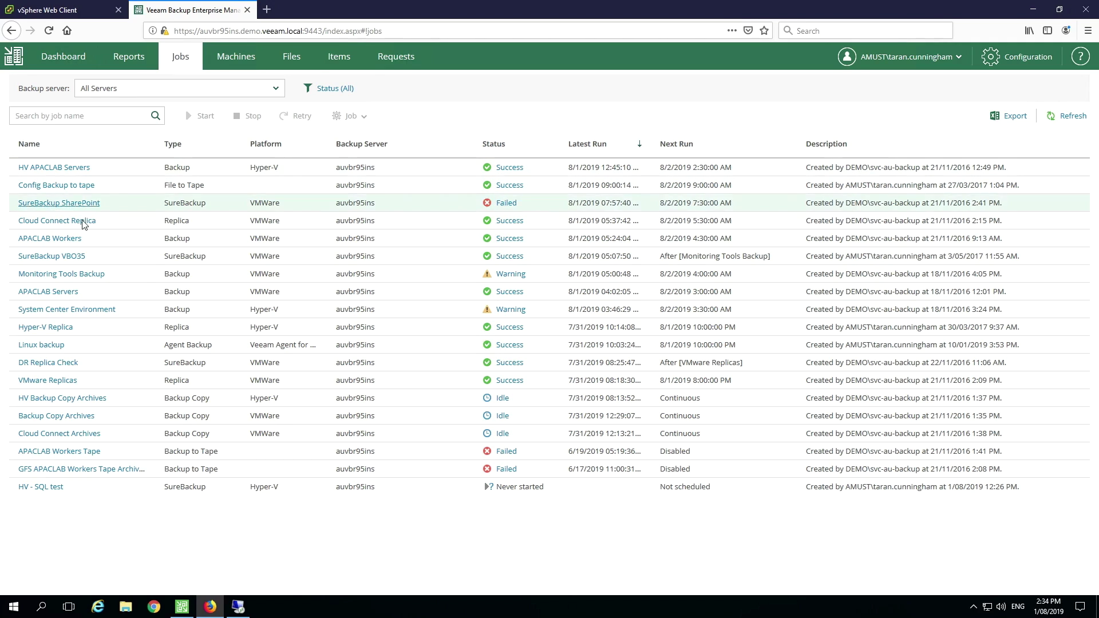
{"action": "left_click", "coordinate": [96, 241]}
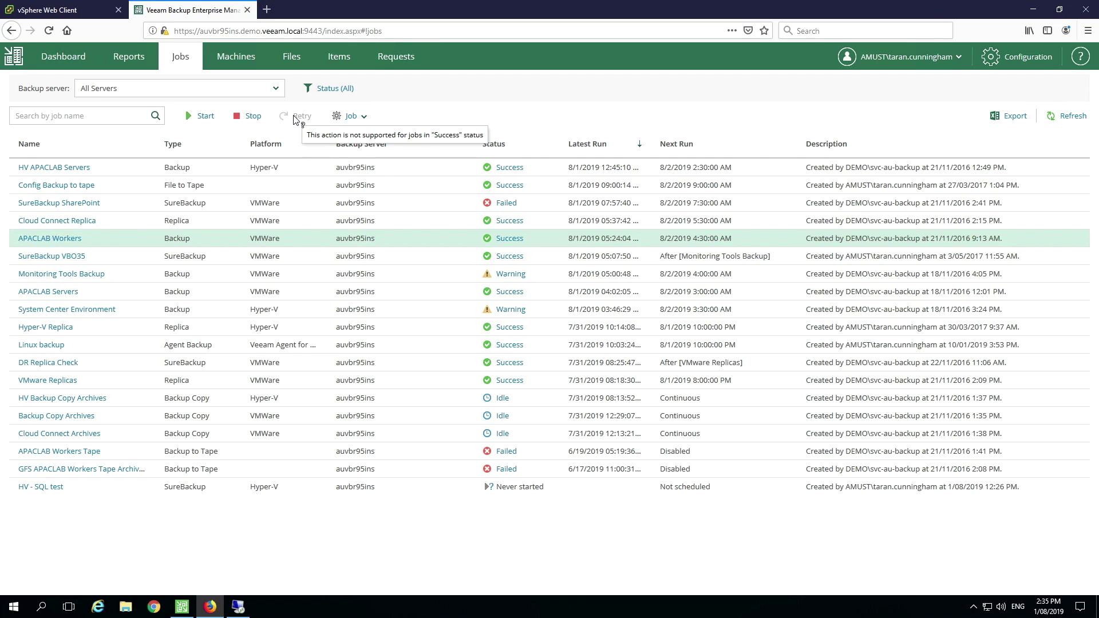
{"action": "left_click", "coordinate": [363, 118]}
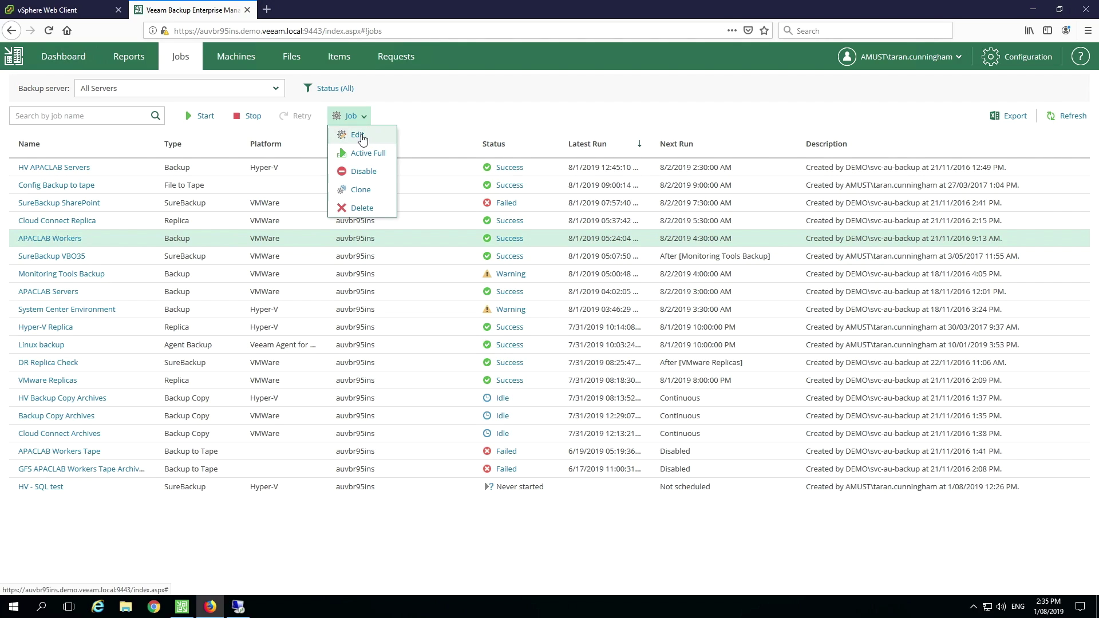
{"action": "left_click", "coordinate": [358, 135]}
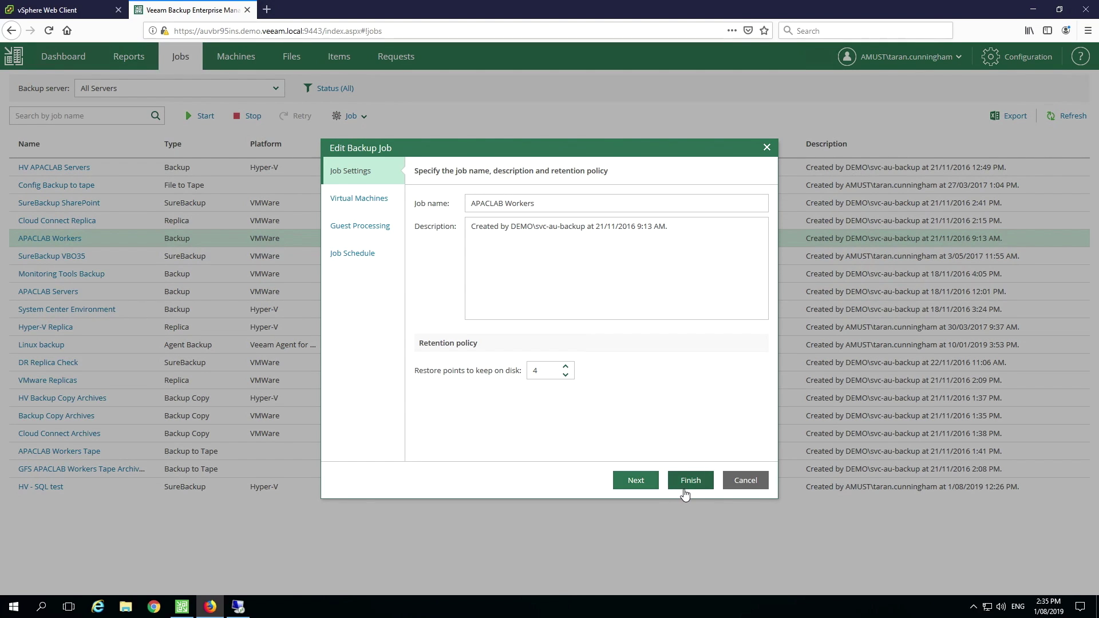
{"action": "left_click", "coordinate": [645, 486]}
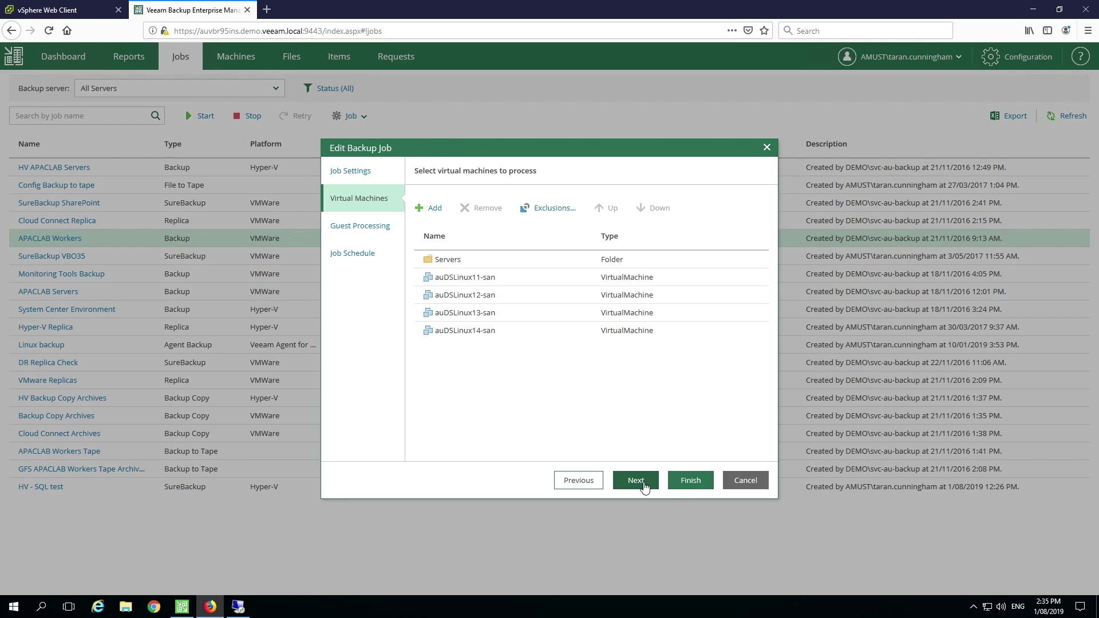
{"action": "left_click", "coordinate": [645, 486]}
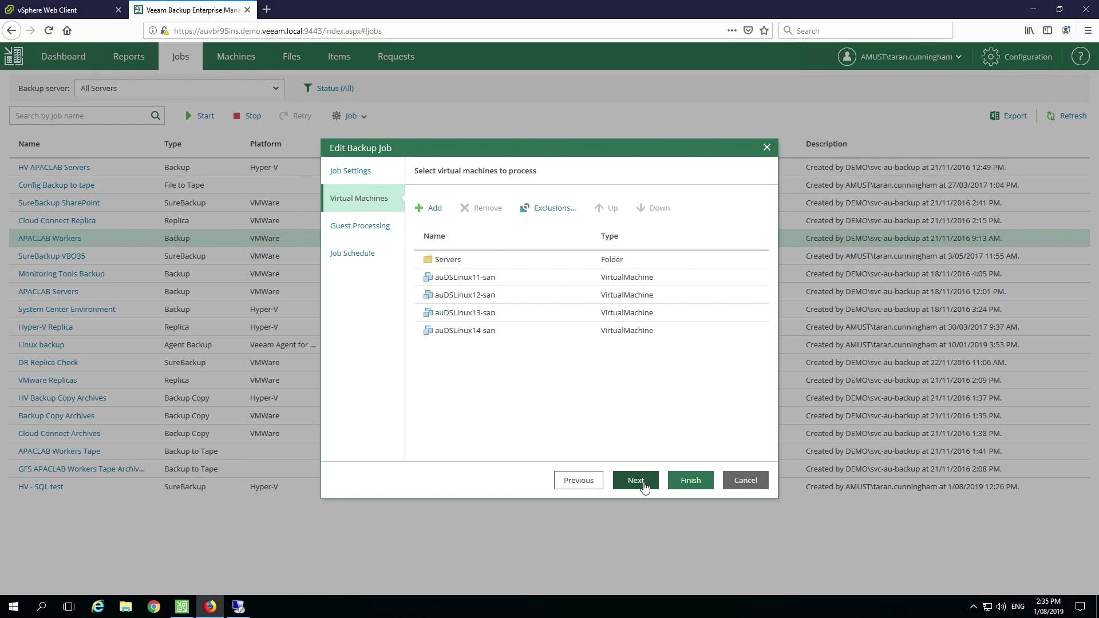
{"action": "left_click", "coordinate": [745, 482]}
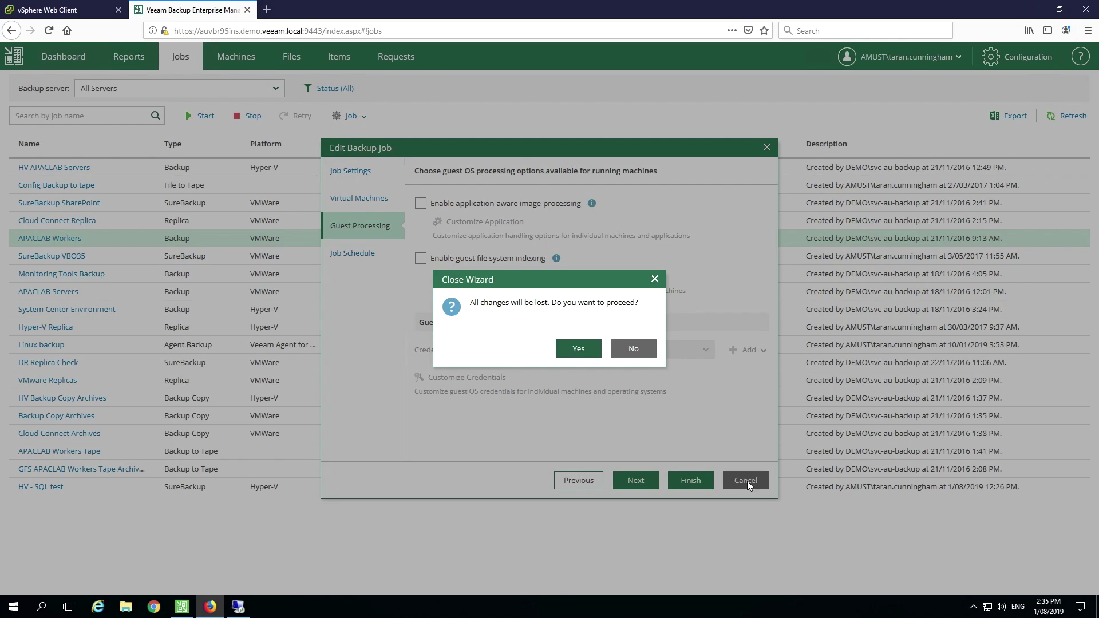
{"action": "left_click", "coordinate": [577, 350]}
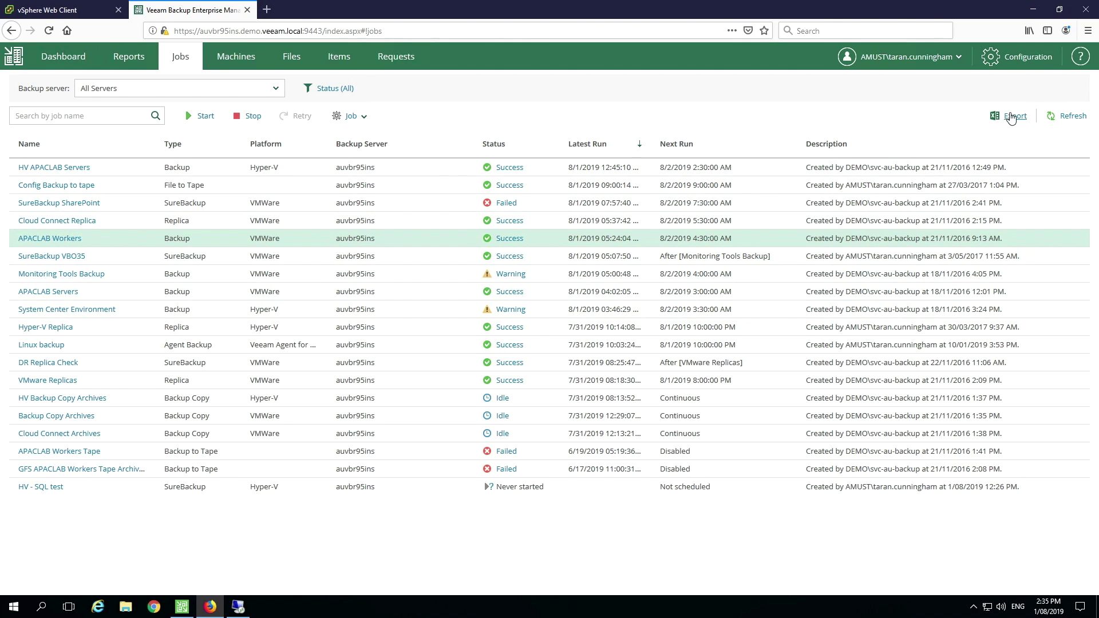
{"action": "left_click", "coordinate": [364, 122]}
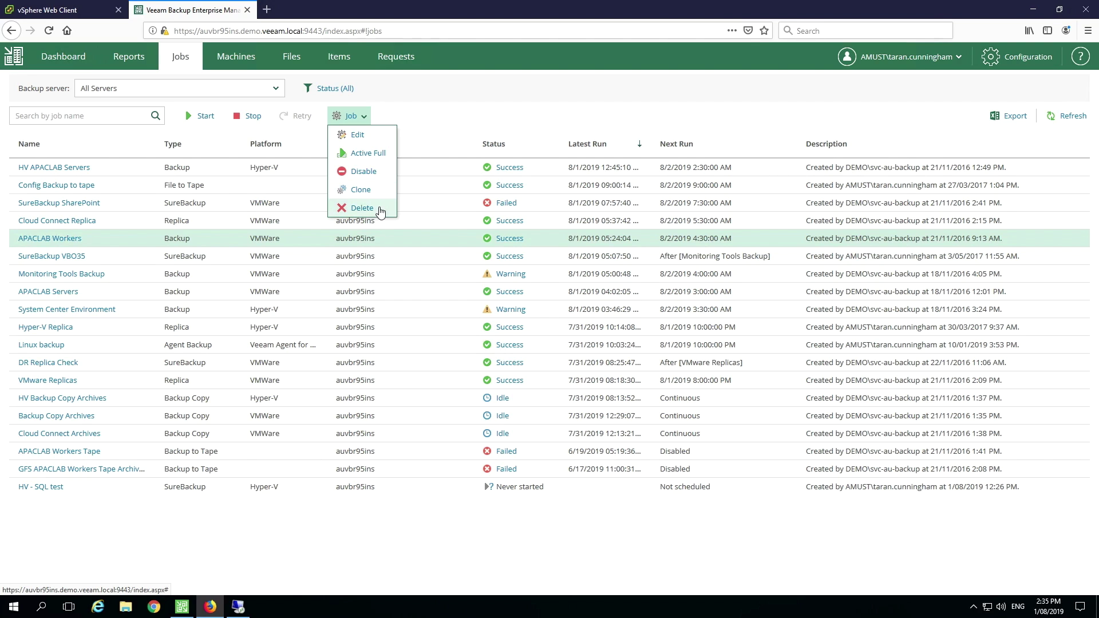
{"action": "left_click", "coordinate": [450, 126]}
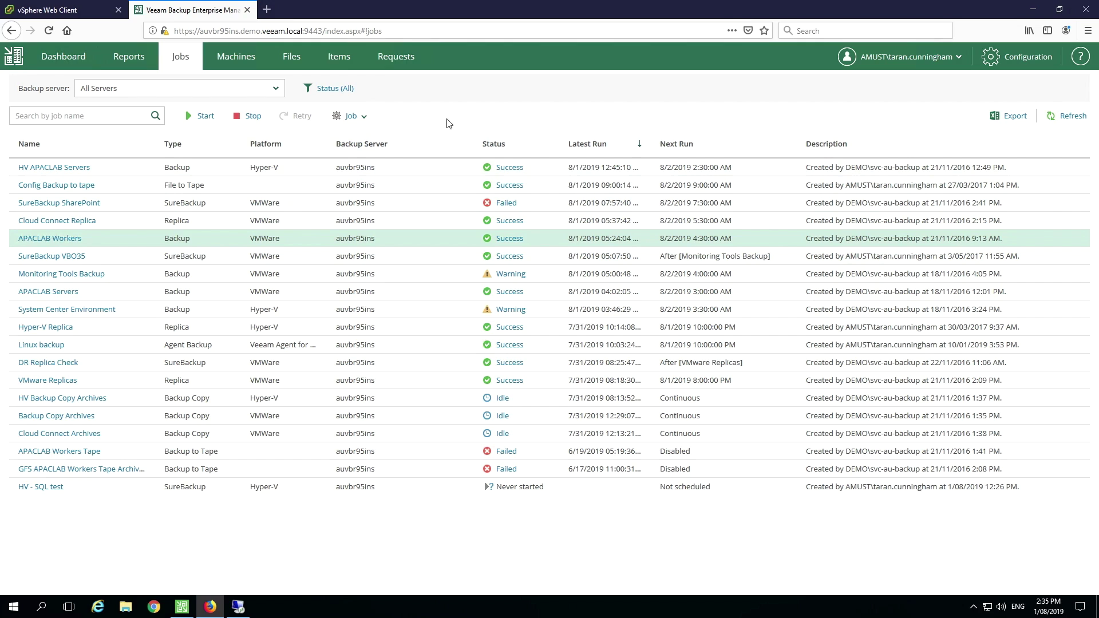
List backed-up machines, select apacexch02's APACLAB Servers entry and preview its Restore options
{"action": "left_click", "coordinate": [234, 57]}
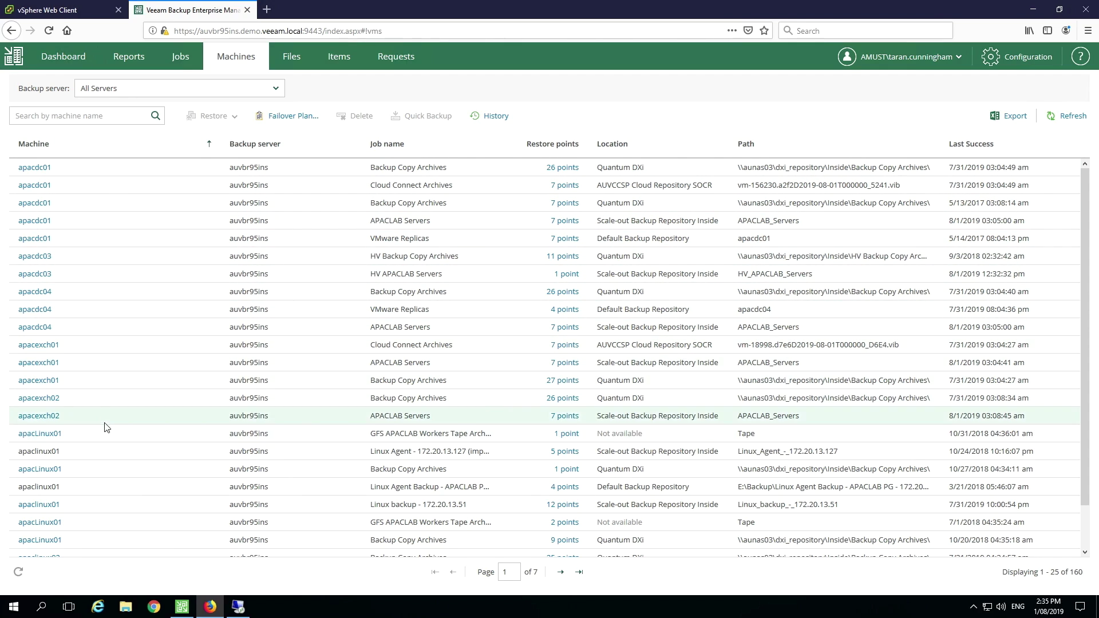
{"action": "left_click", "coordinate": [107, 405]}
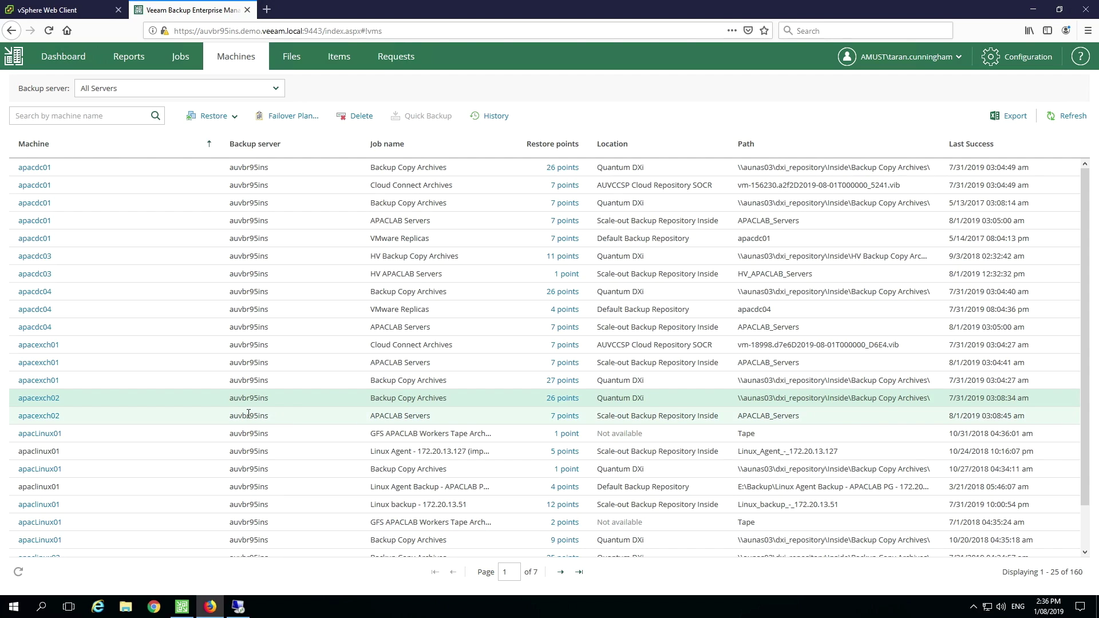
{"action": "left_click", "coordinate": [633, 416]}
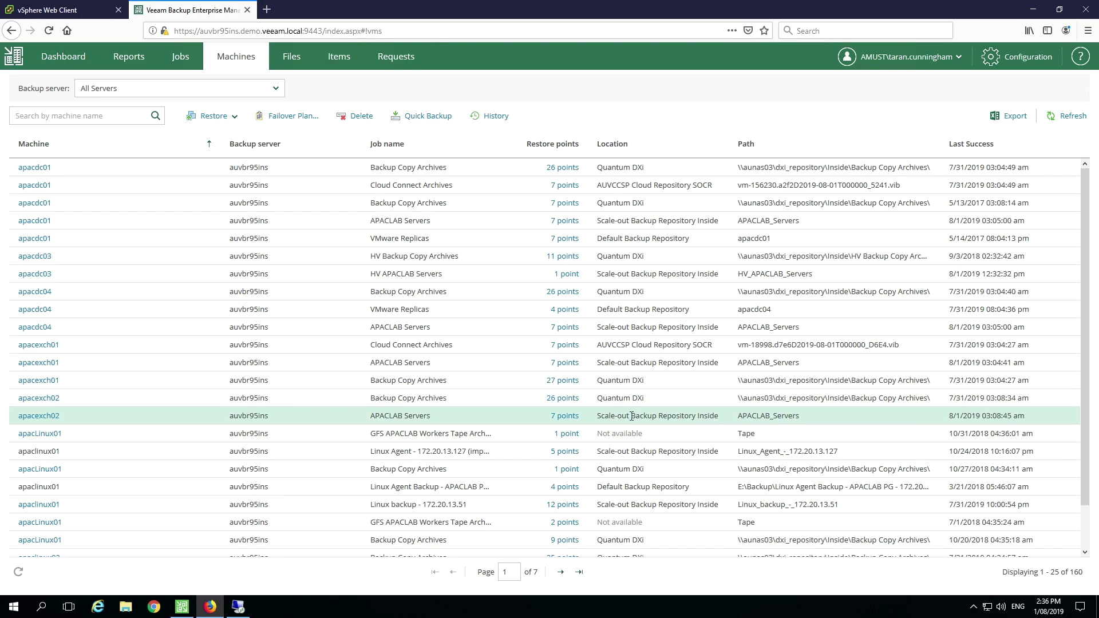
{"action": "left_click", "coordinate": [236, 116]}
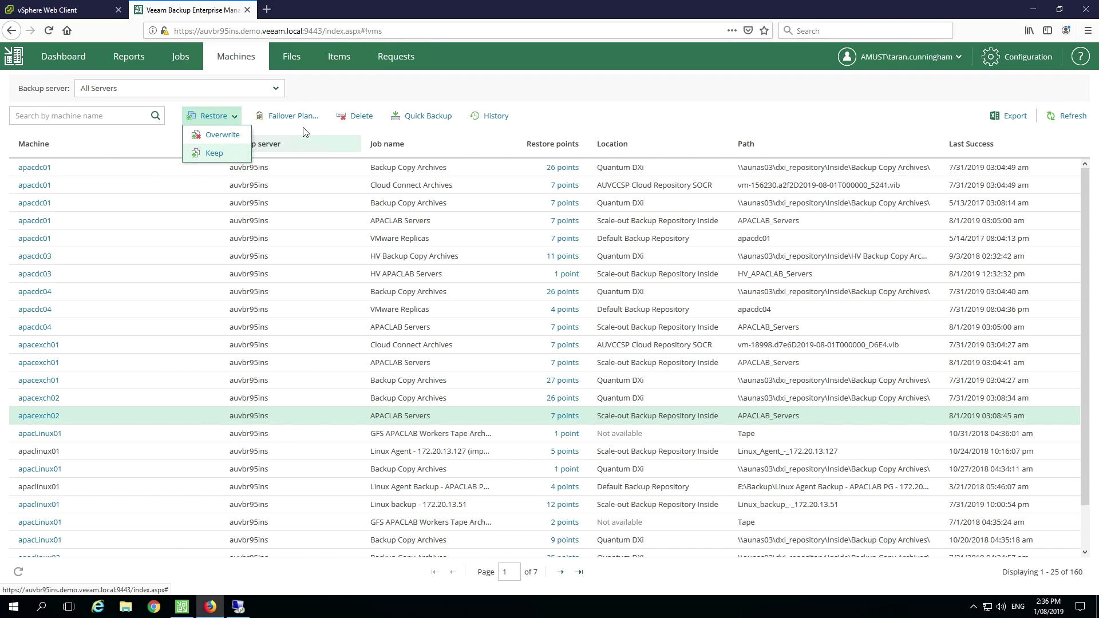
{"action": "left_click", "coordinate": [602, 122]}
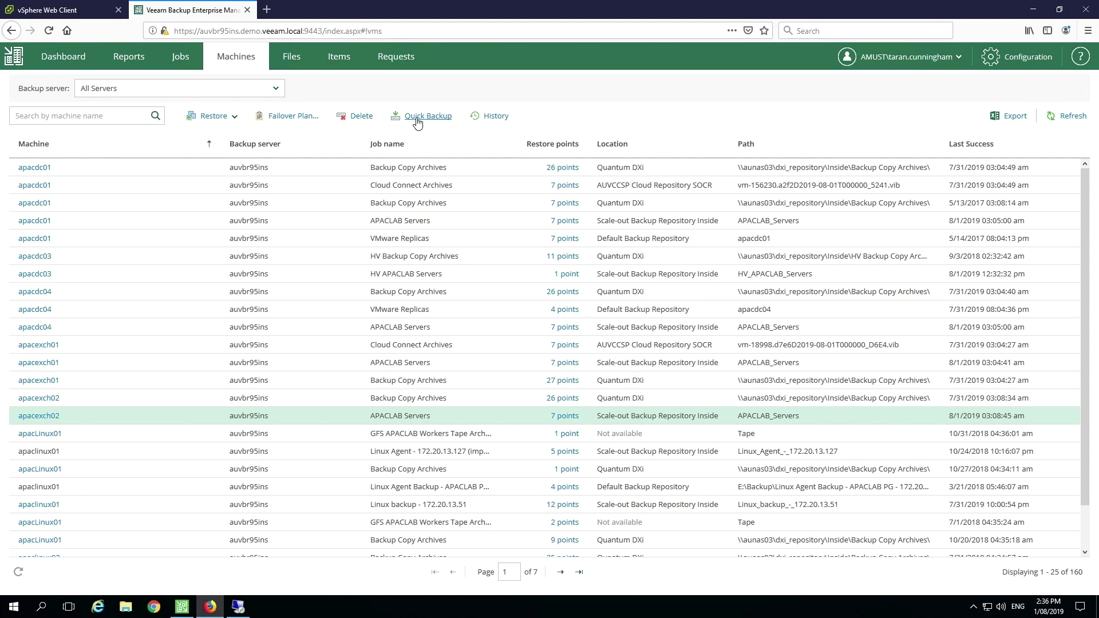
Search the indexed backups for files matching *.pdf
{"action": "left_click", "coordinate": [296, 60]}
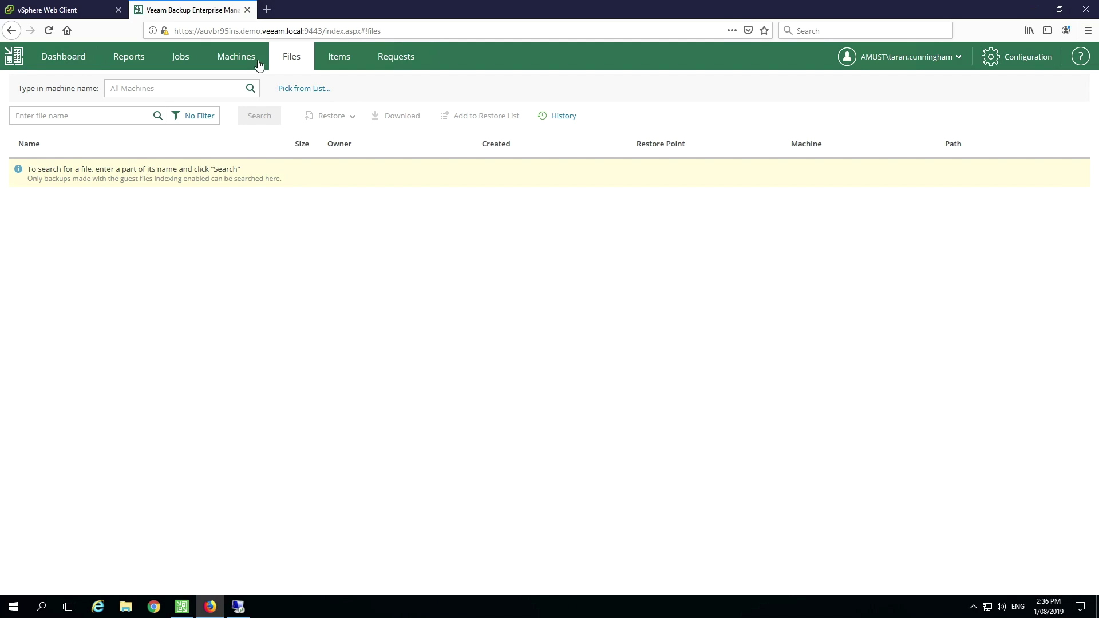
{"action": "left_click", "coordinate": [112, 88]}
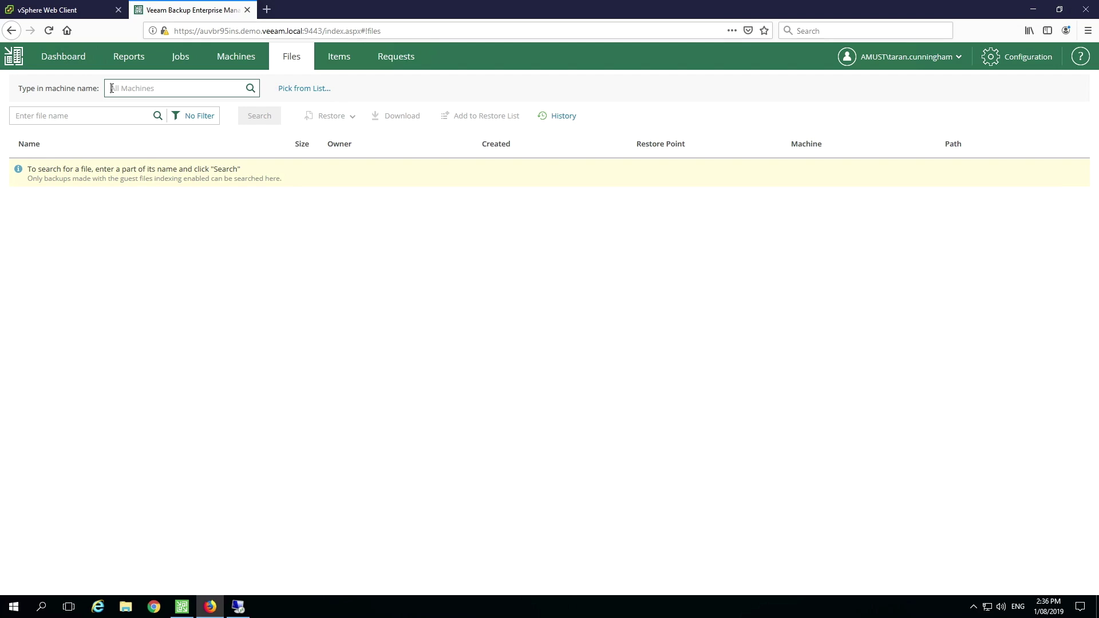
{"action": "left_click", "coordinate": [74, 114]}
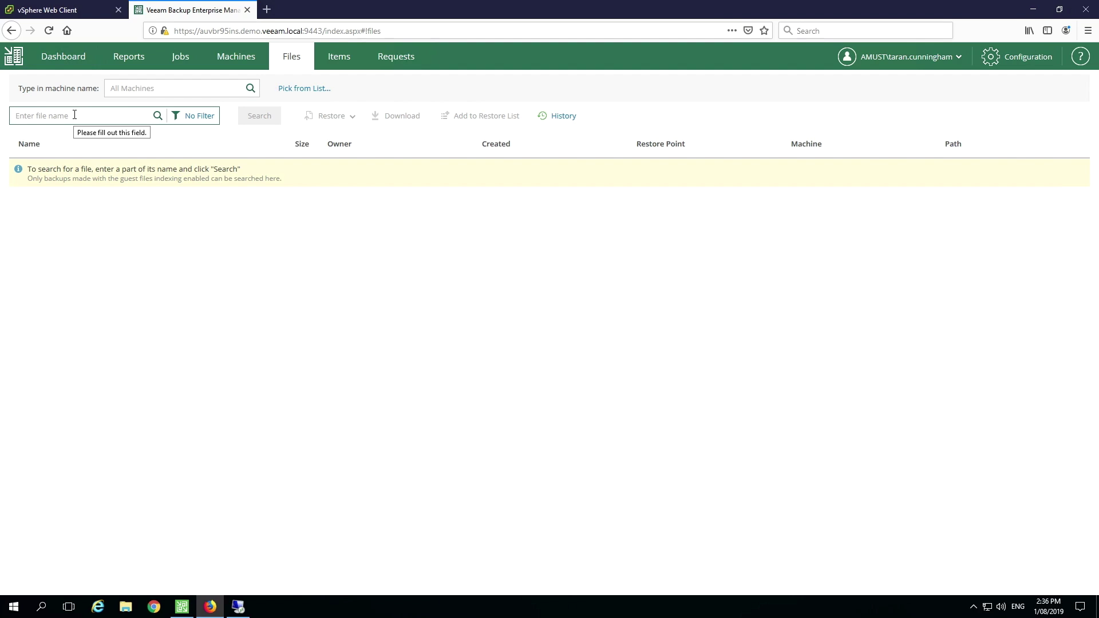
{"action": "type", "text": "*.pdf"}
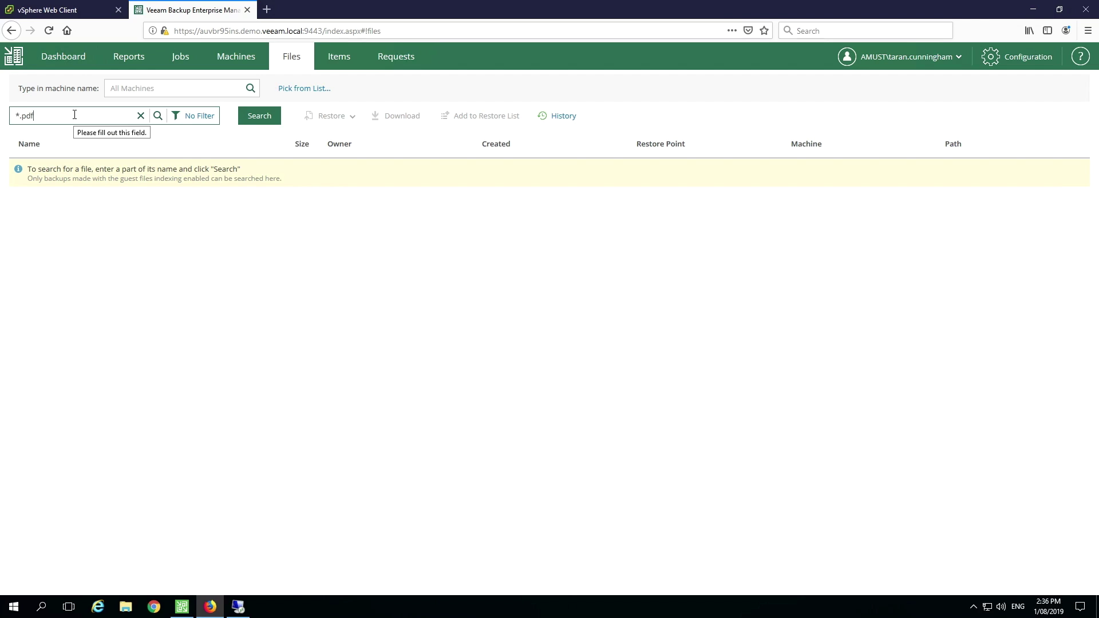
{"action": "left_click", "coordinate": [260, 118]}
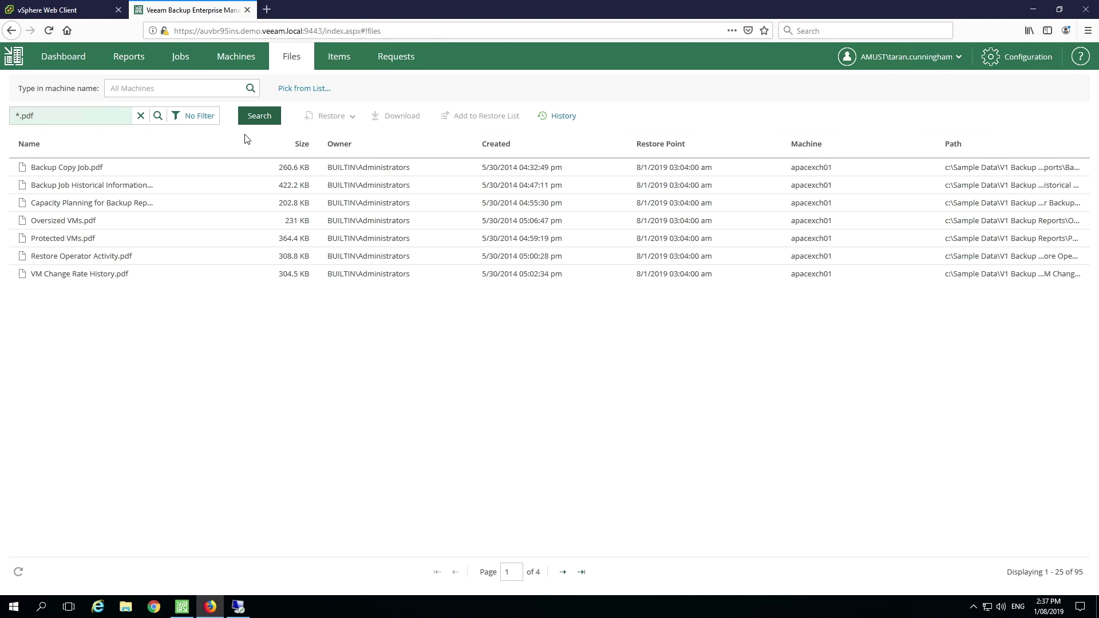
In the Backup & Replication console, edit the APACLAB Servers job at its Guest Processing step
{"action": "key", "text": "alt+Tab"}
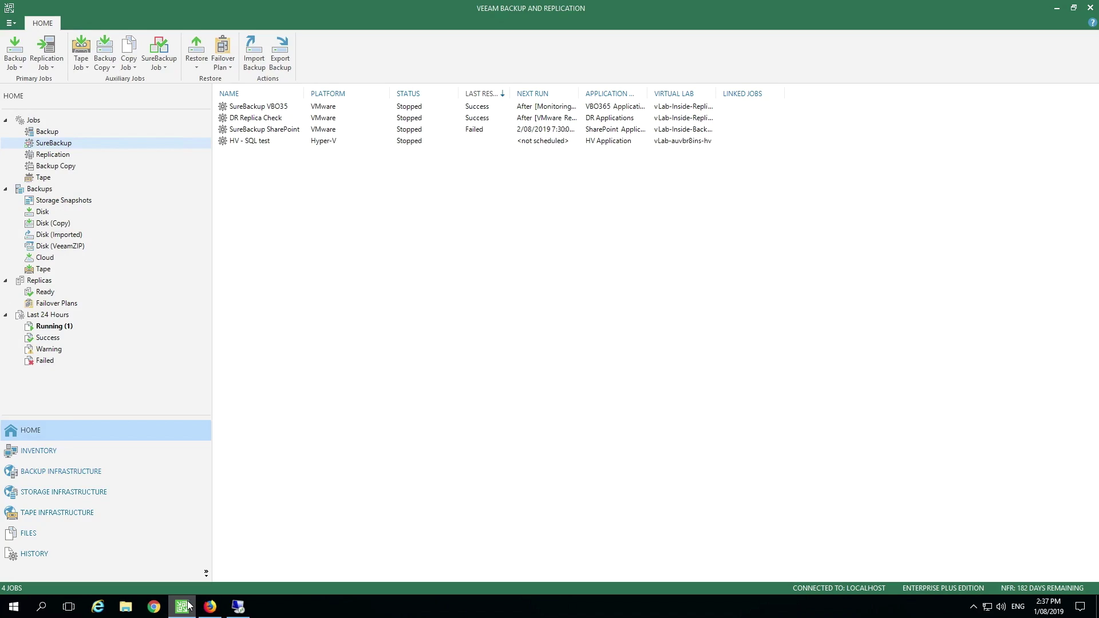
{"action": "left_click", "coordinate": [51, 132]}
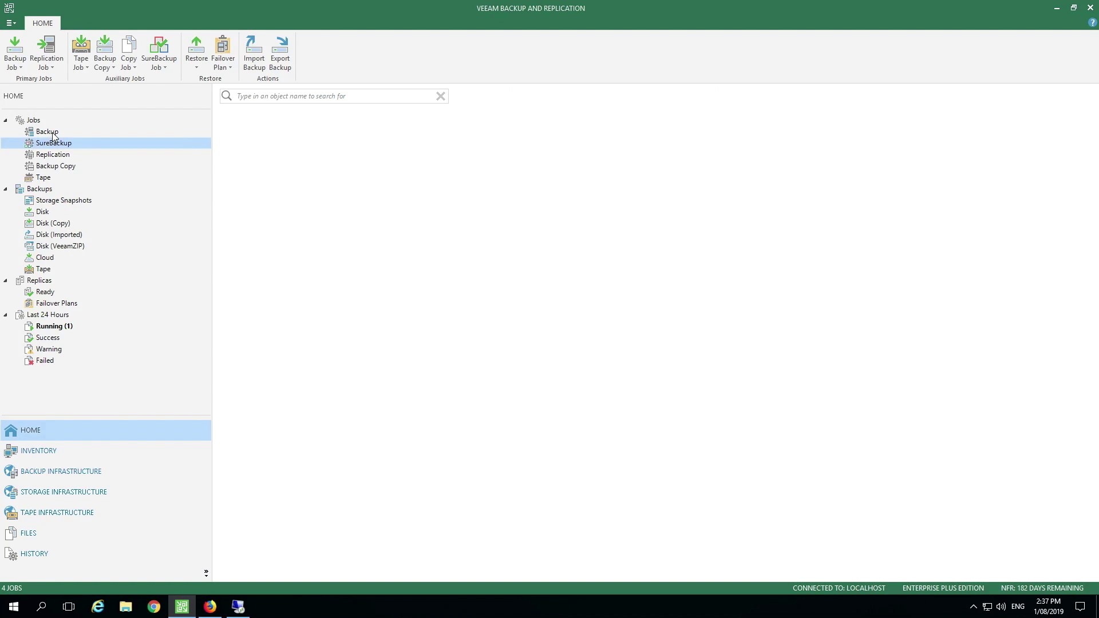
{"action": "right_click", "coordinate": [258, 136]}
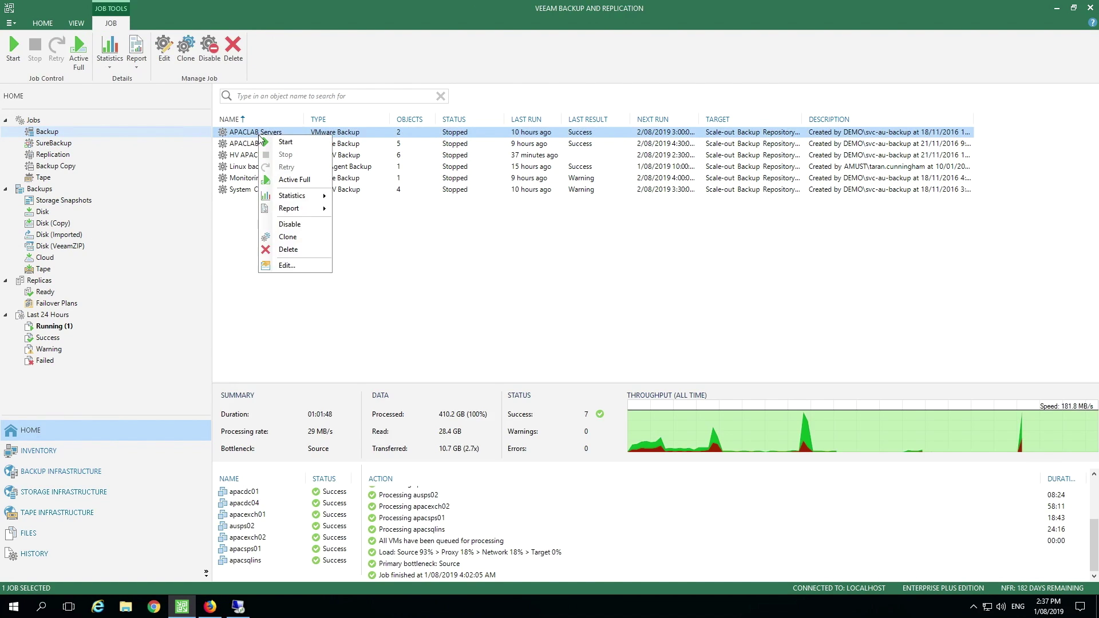
{"action": "left_click", "coordinate": [286, 267]}
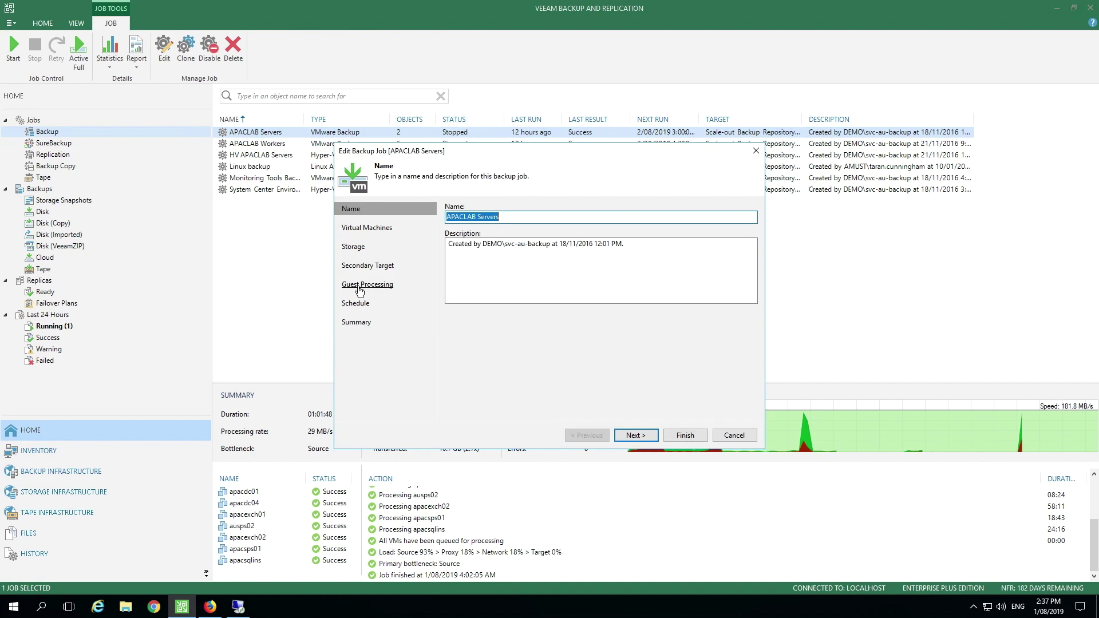
{"action": "left_click", "coordinate": [358, 285]}
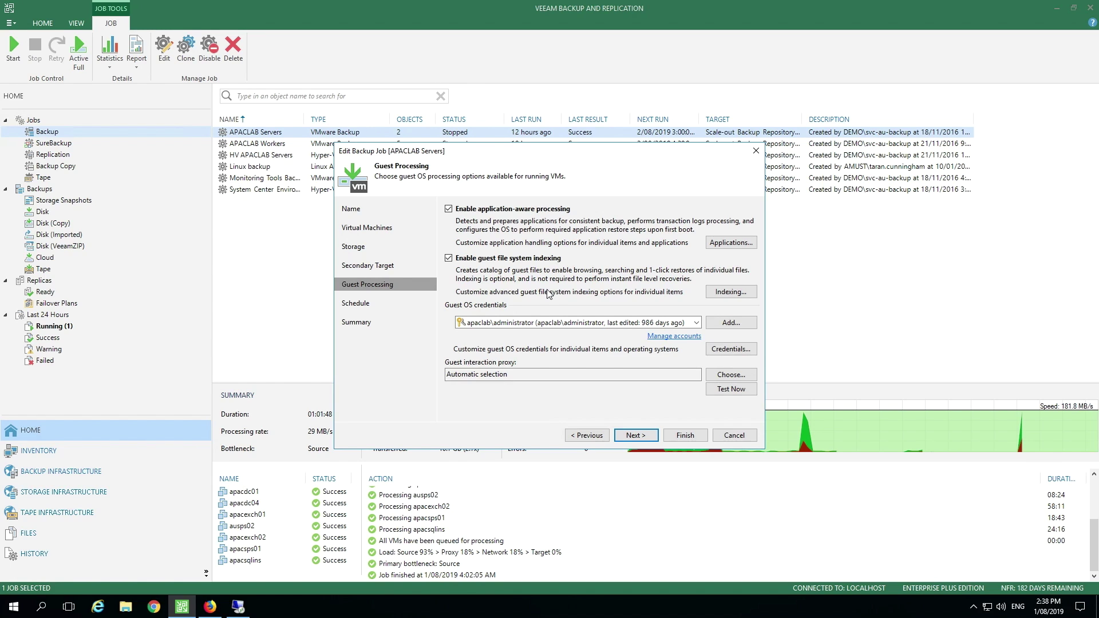
Close the job settings, pick apacwin10ins as the machine to browse and clear the *.pdf filter
{"action": "left_click", "coordinate": [738, 438]}
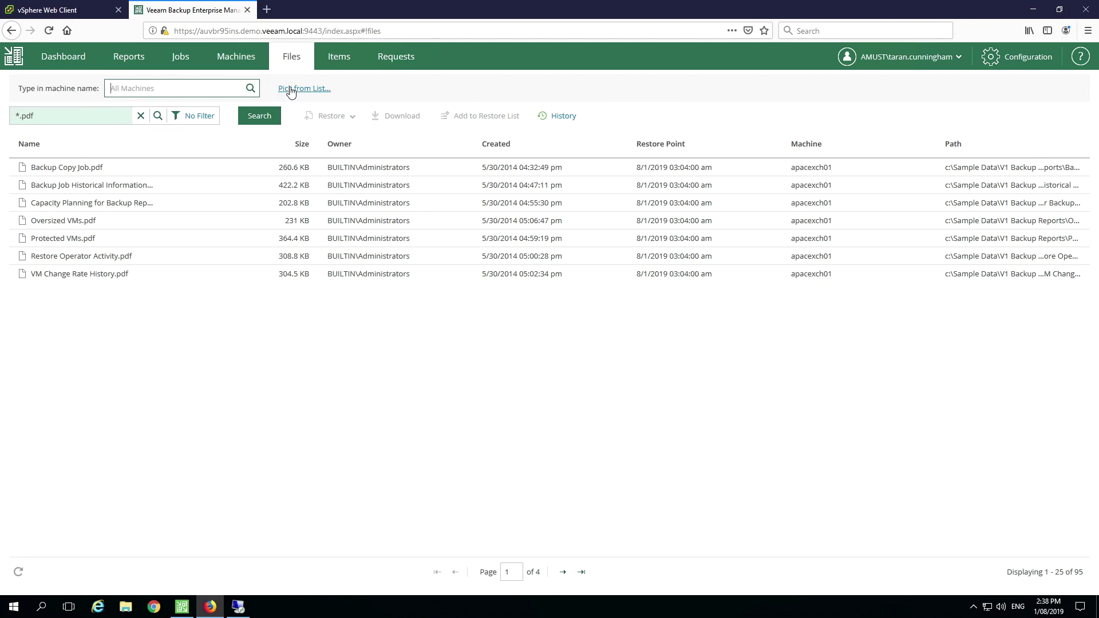
{"action": "left_click", "coordinate": [291, 89]}
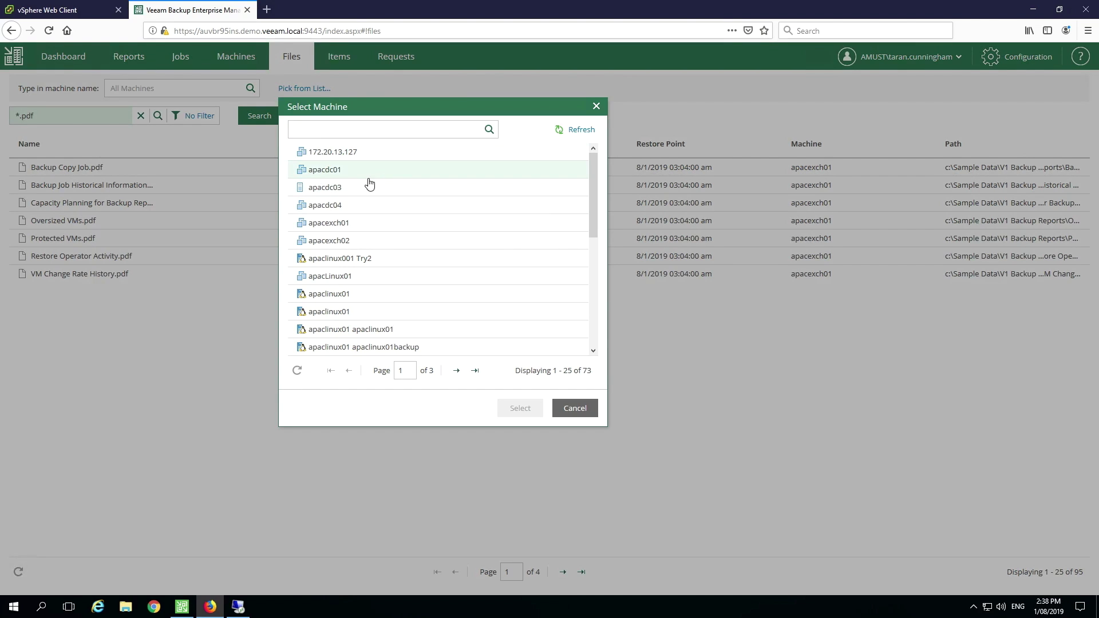
{"action": "scroll", "coordinate": [369, 247], "scroll_direction": "down", "scroll_amount": 3}
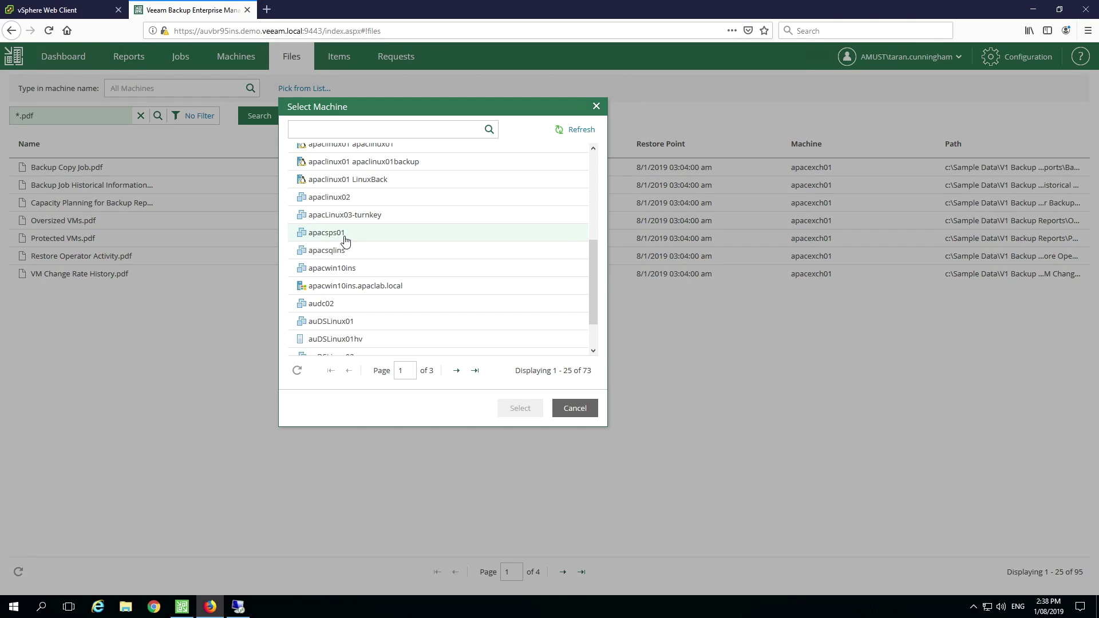
{"action": "scroll", "coordinate": [388, 299], "scroll_direction": "down", "scroll_amount": 1}
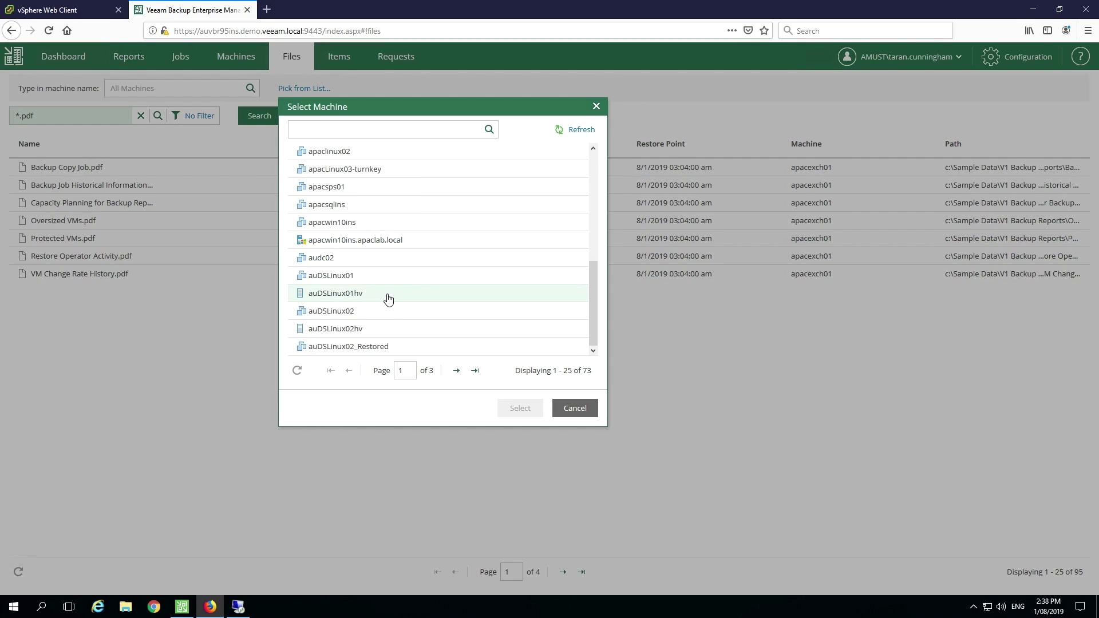
{"action": "left_click", "coordinate": [350, 227]}
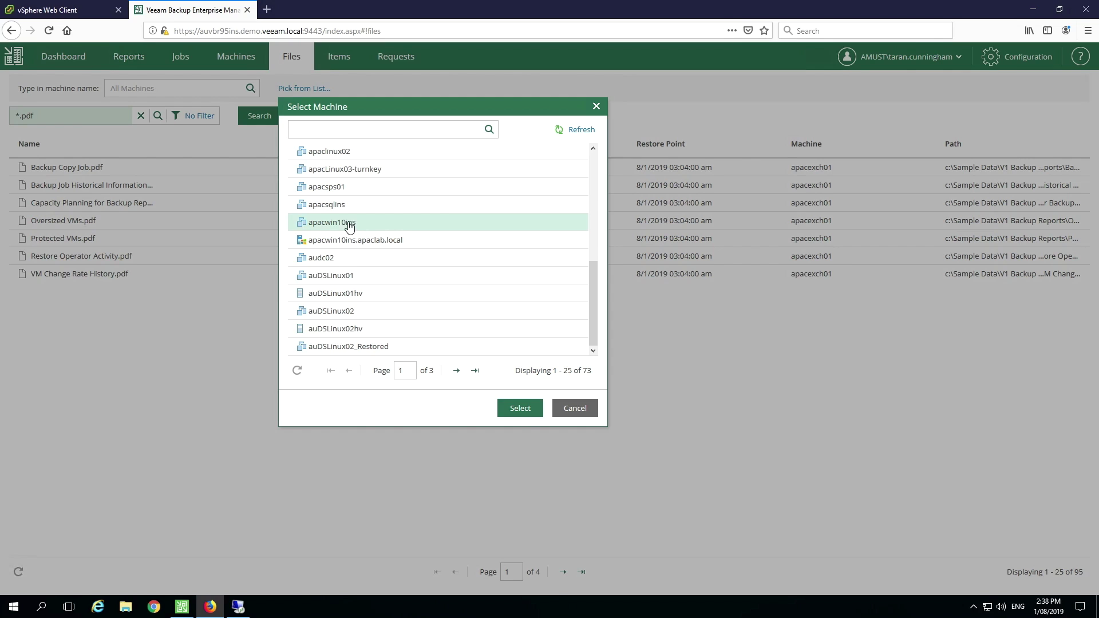
{"action": "left_click", "coordinate": [521, 414]}
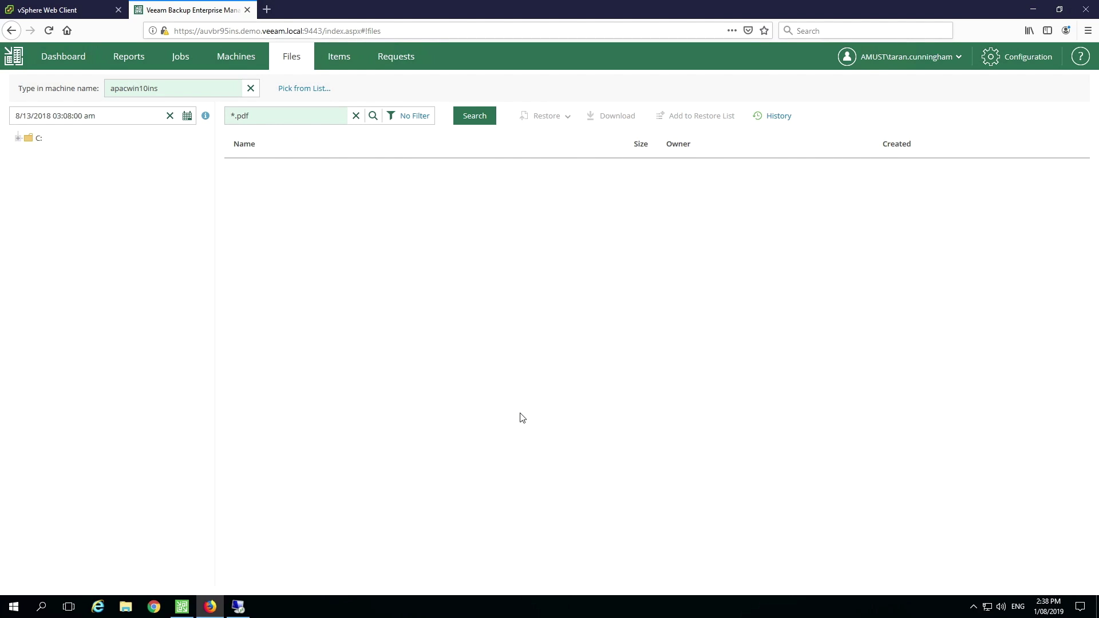
{"action": "left_click", "coordinate": [355, 116]}
Browse the C: drive down to Project Data\North Sydney to list its PDFs
{"action": "left_click", "coordinate": [16, 138]}
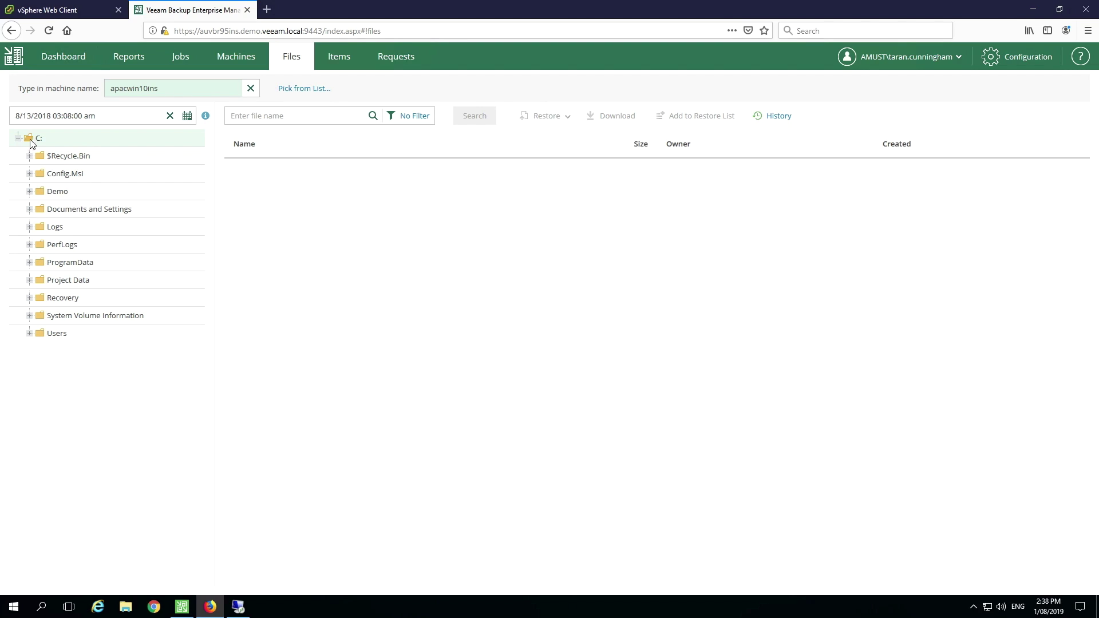
{"action": "left_click", "coordinate": [30, 298]}
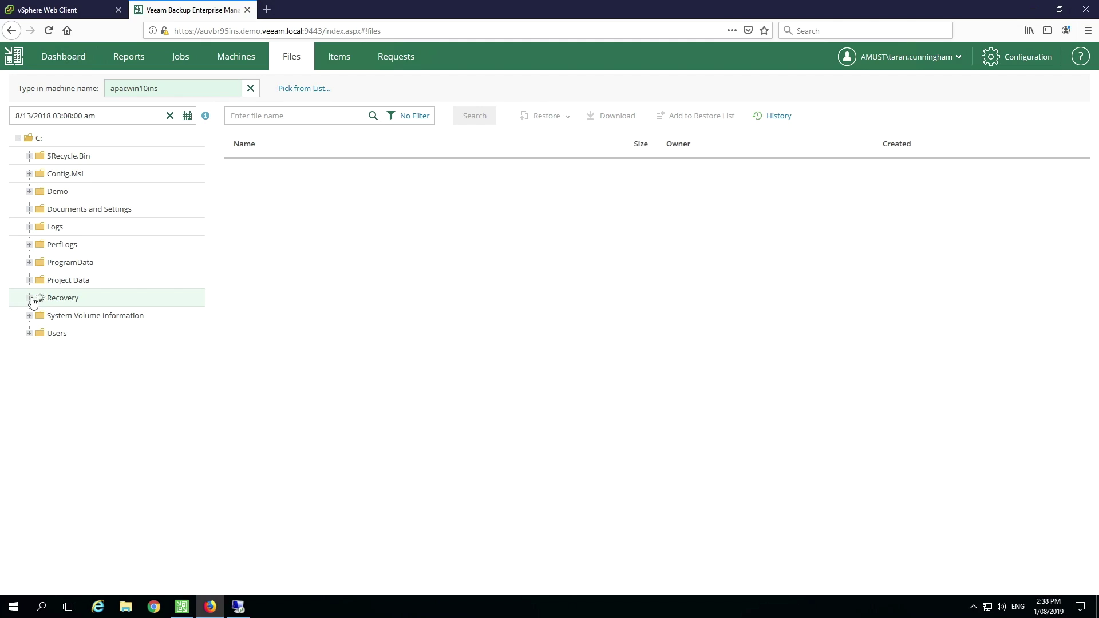
{"action": "left_click", "coordinate": [70, 300]}
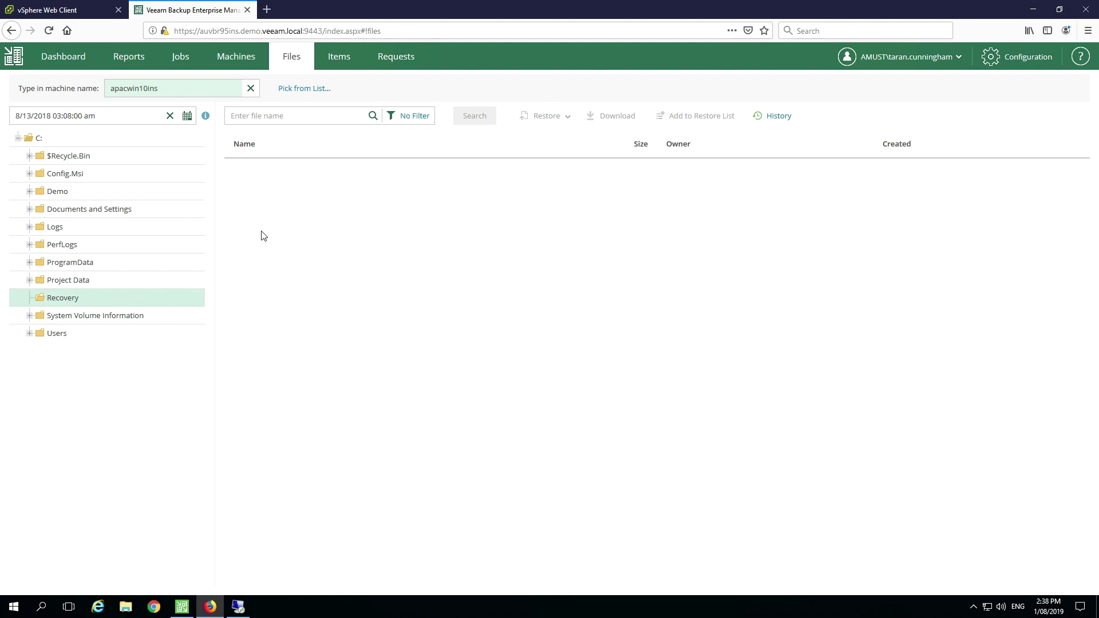
{"action": "left_click", "coordinate": [59, 280]}
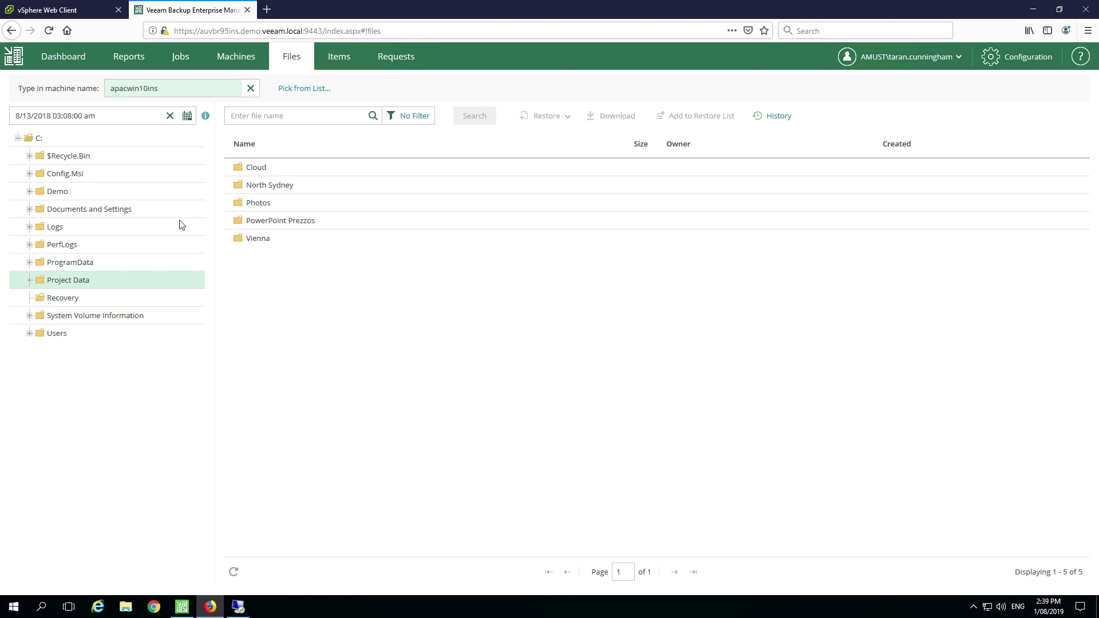
{"action": "left_click", "coordinate": [261, 193]}
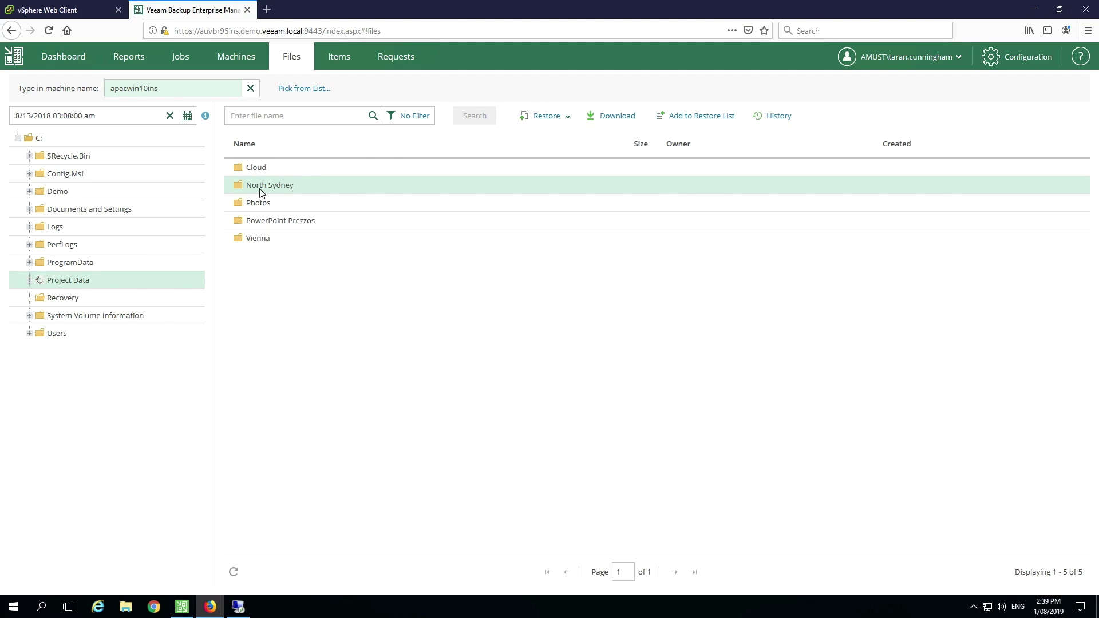
{"action": "double_click", "coordinate": [261, 193]}
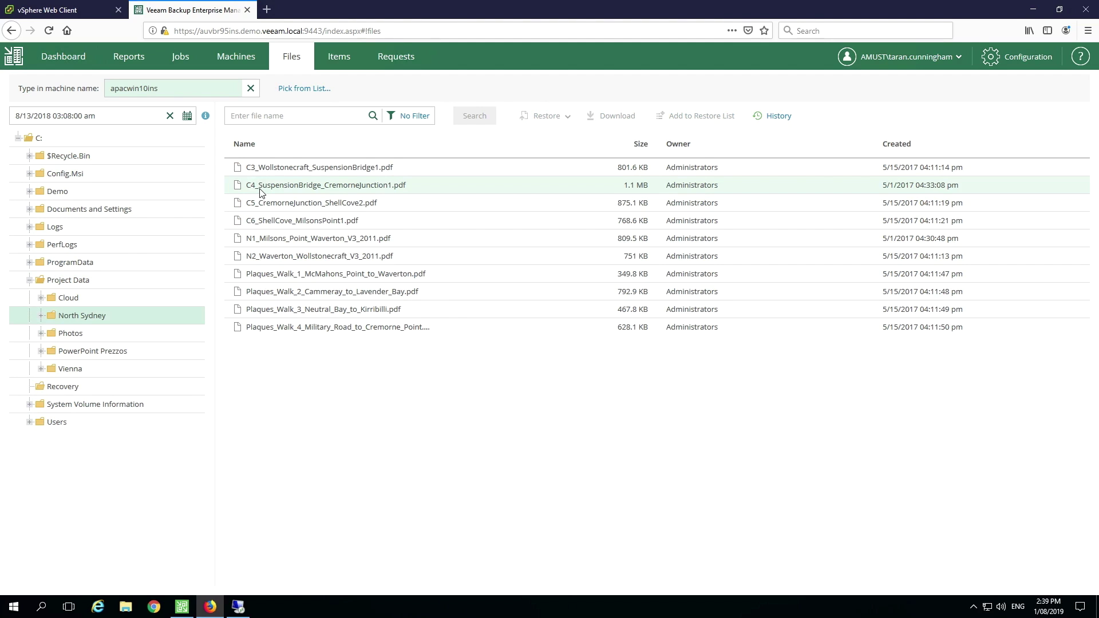
Download C6_ShellCove_MilsonsPoint1.pdf, review its restore history, then go to mailbox item restore
{"action": "left_click", "coordinate": [357, 224]}
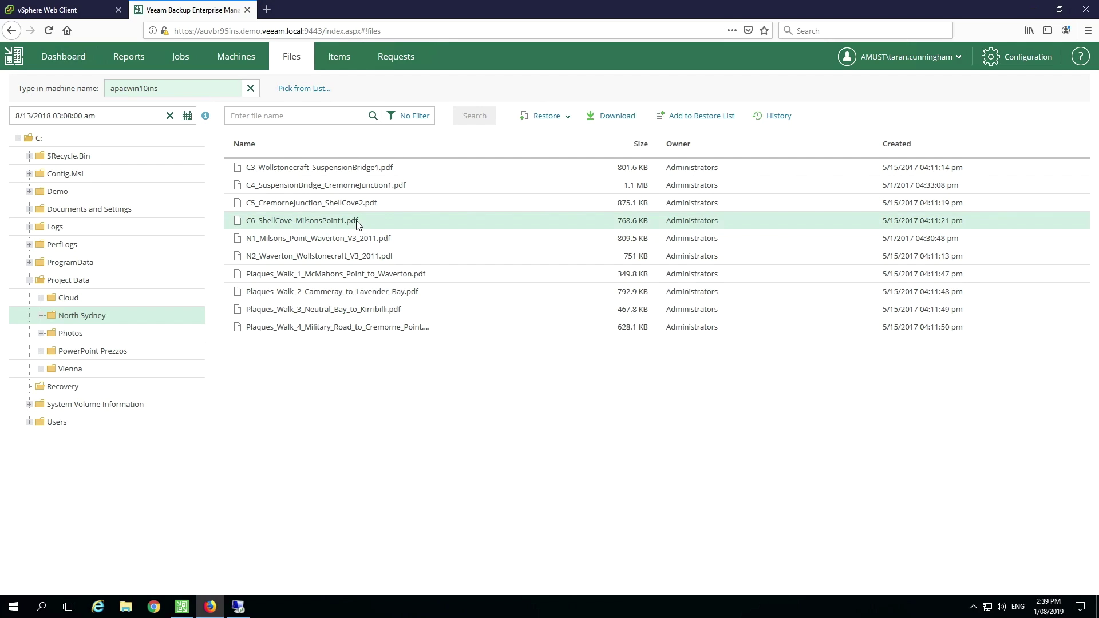
{"action": "left_click", "coordinate": [567, 117]}
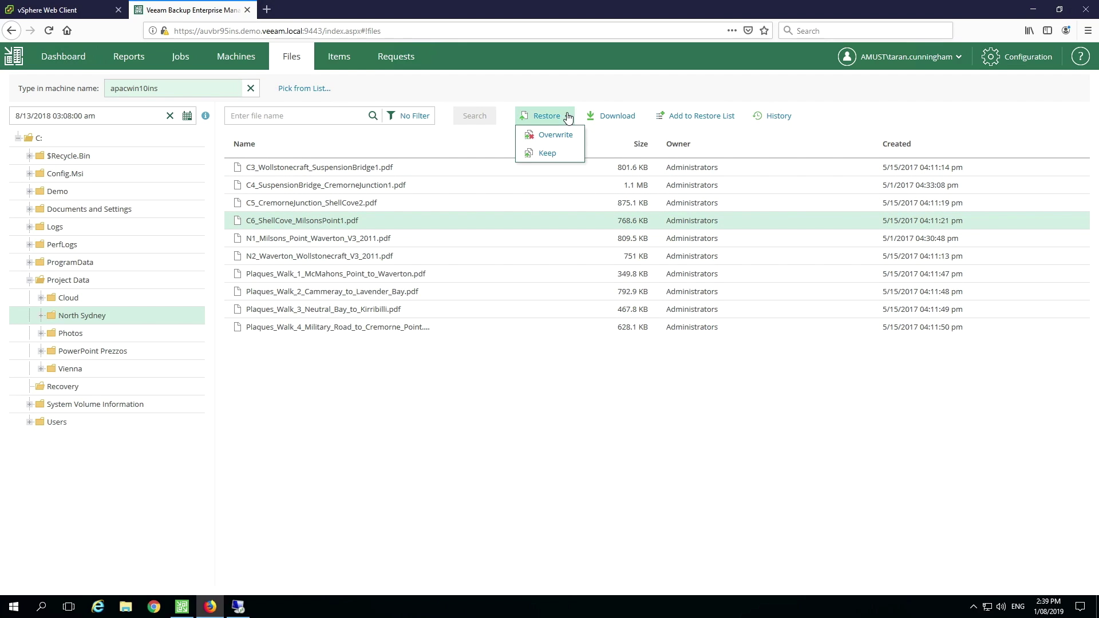
{"action": "left_click", "coordinate": [615, 119]}
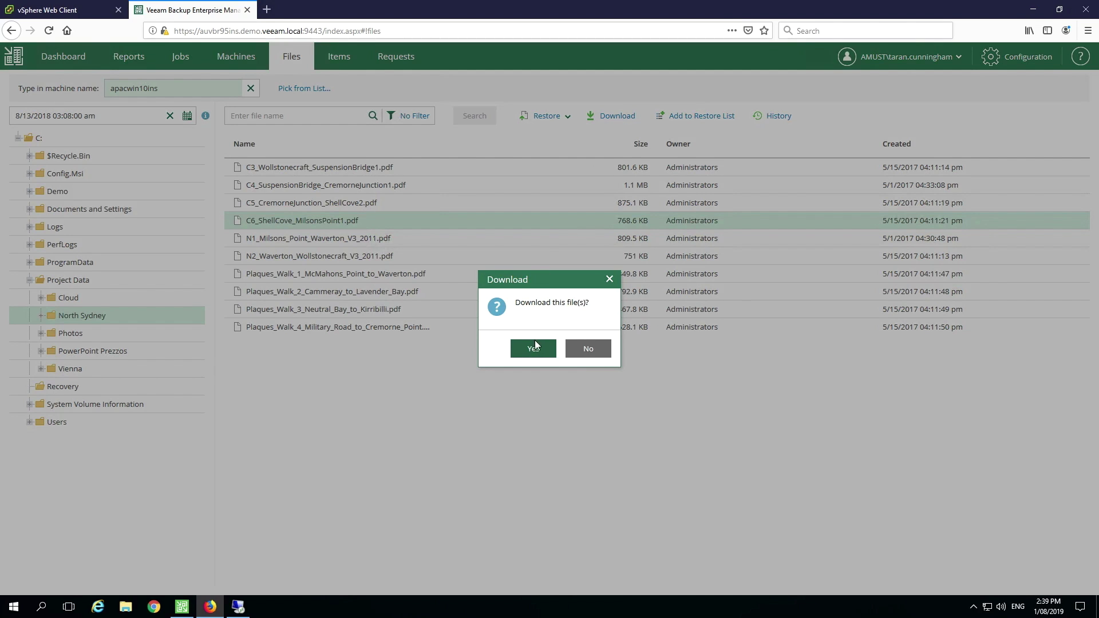
{"action": "left_click", "coordinate": [533, 348]}
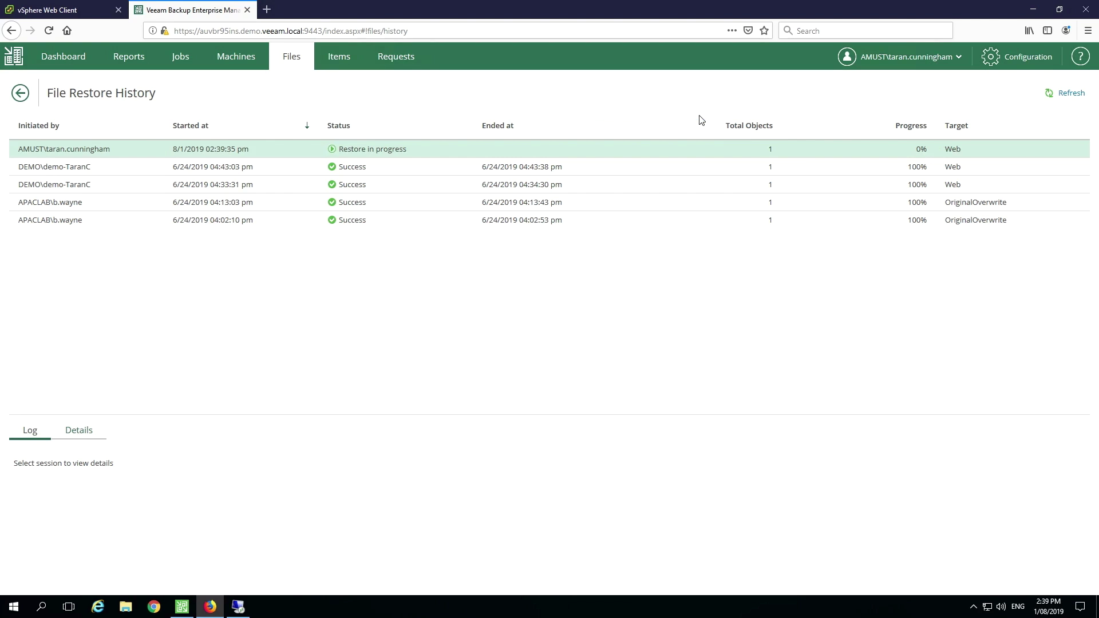
{"action": "left_click", "coordinate": [20, 93]}
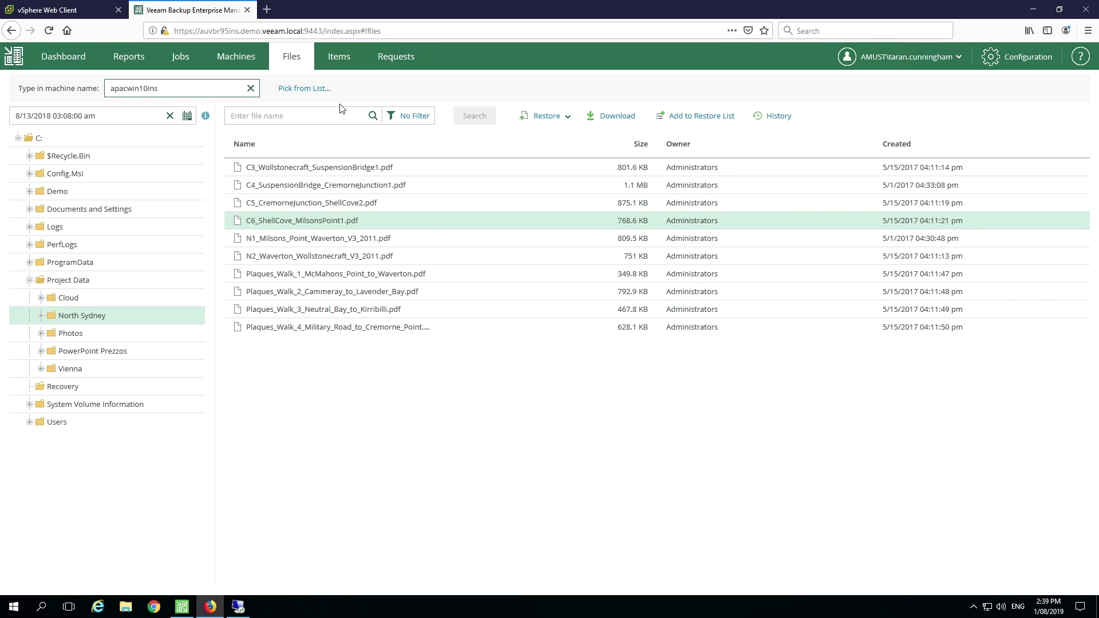
{"action": "left_click", "coordinate": [341, 65]}
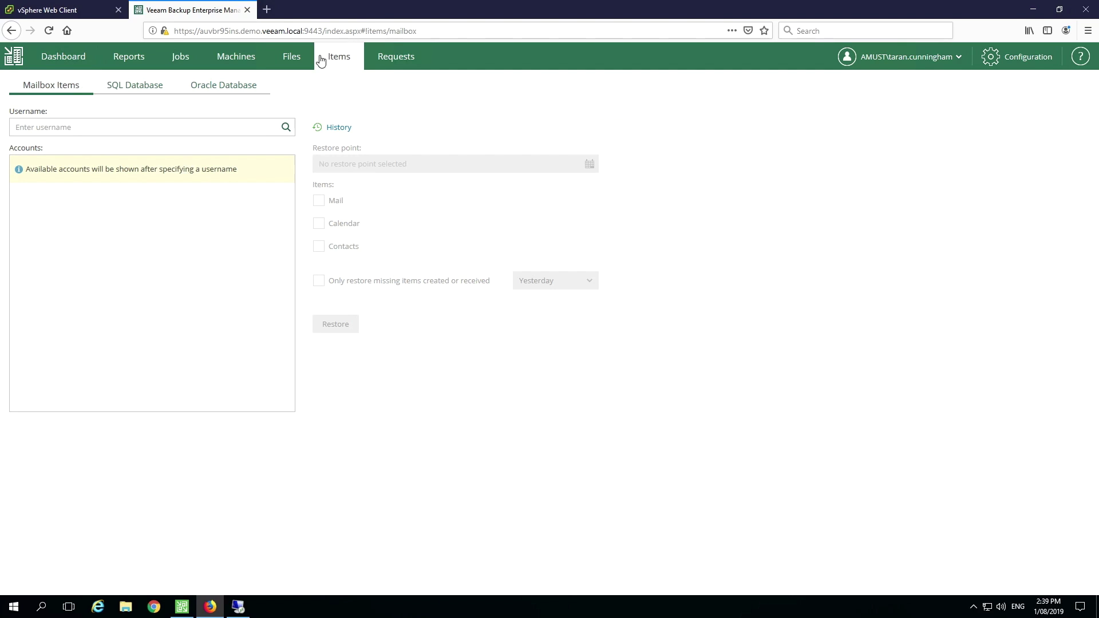
Search for the user's mailbox account and choose the 1 August 2019 restore point
{"action": "left_click", "coordinate": [64, 128]}
{"action": "type", "text": "taran"}
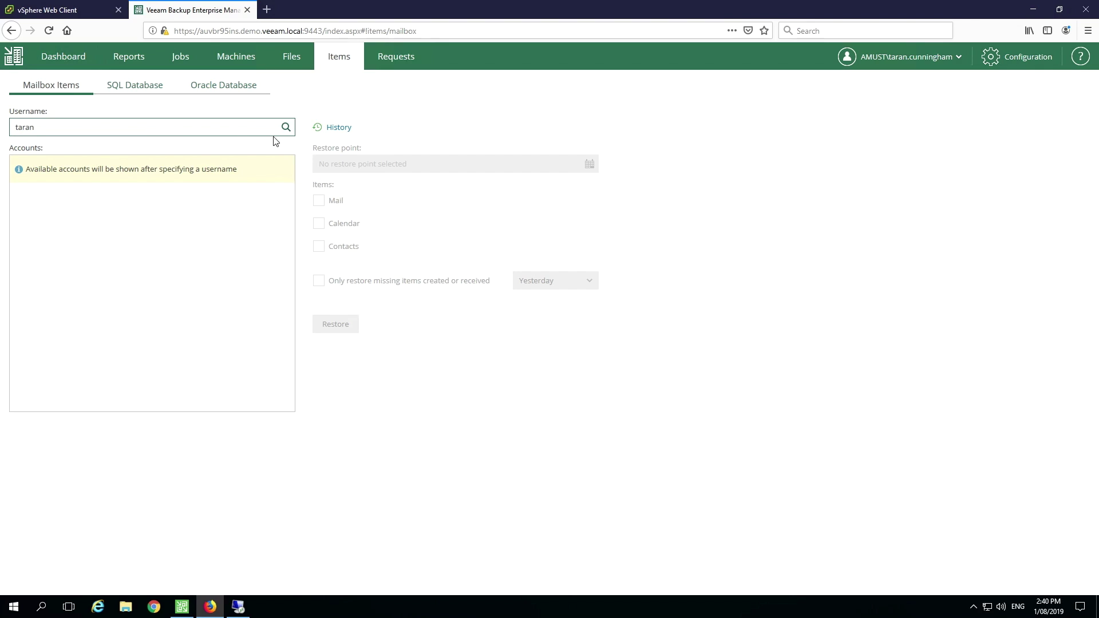
{"action": "left_click", "coordinate": [281, 133]}
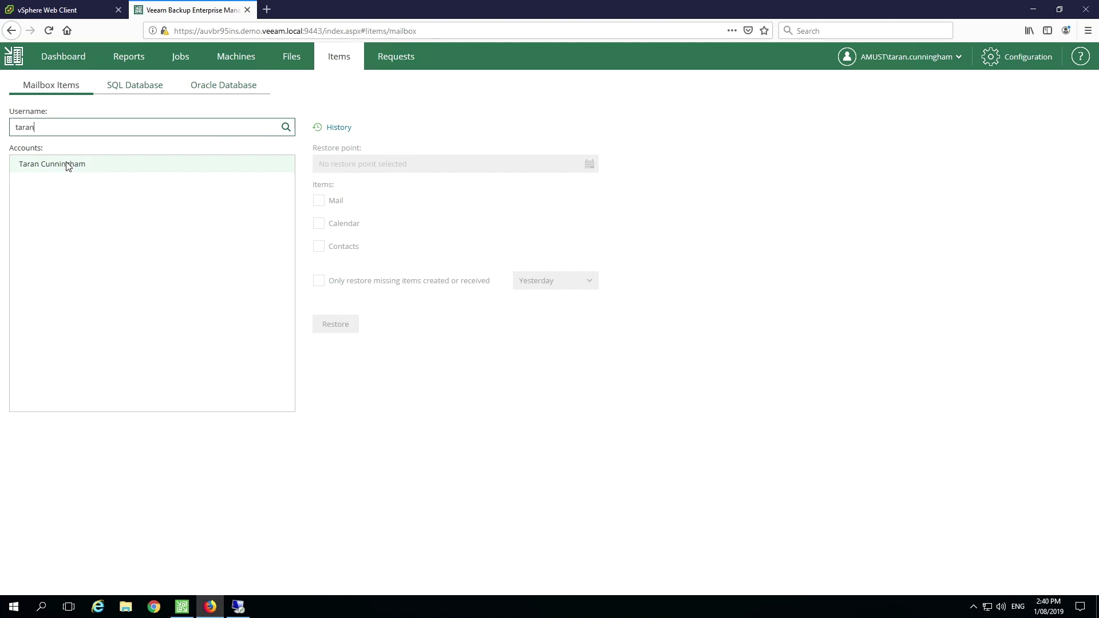
{"action": "left_click", "coordinate": [68, 164]}
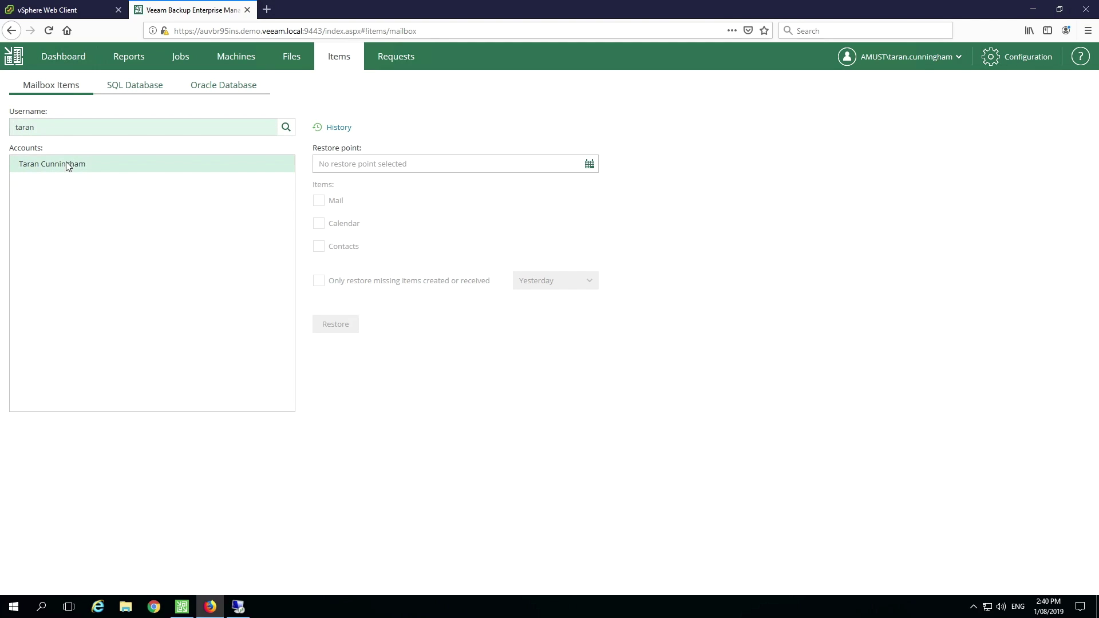
{"action": "left_click", "coordinate": [591, 166]}
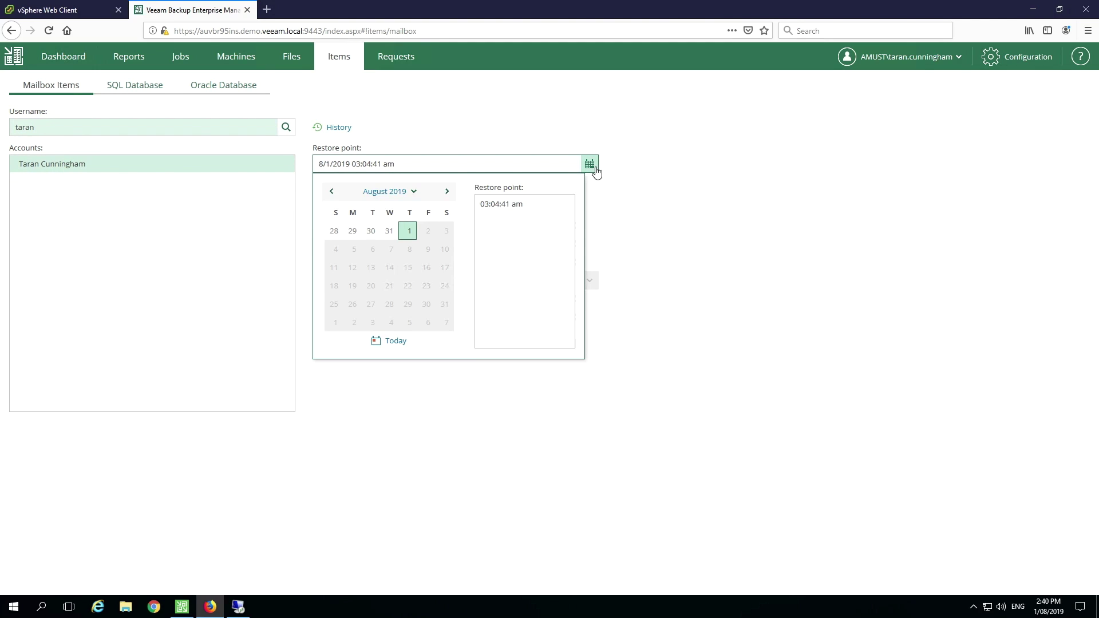
{"action": "left_click", "coordinate": [373, 231]}
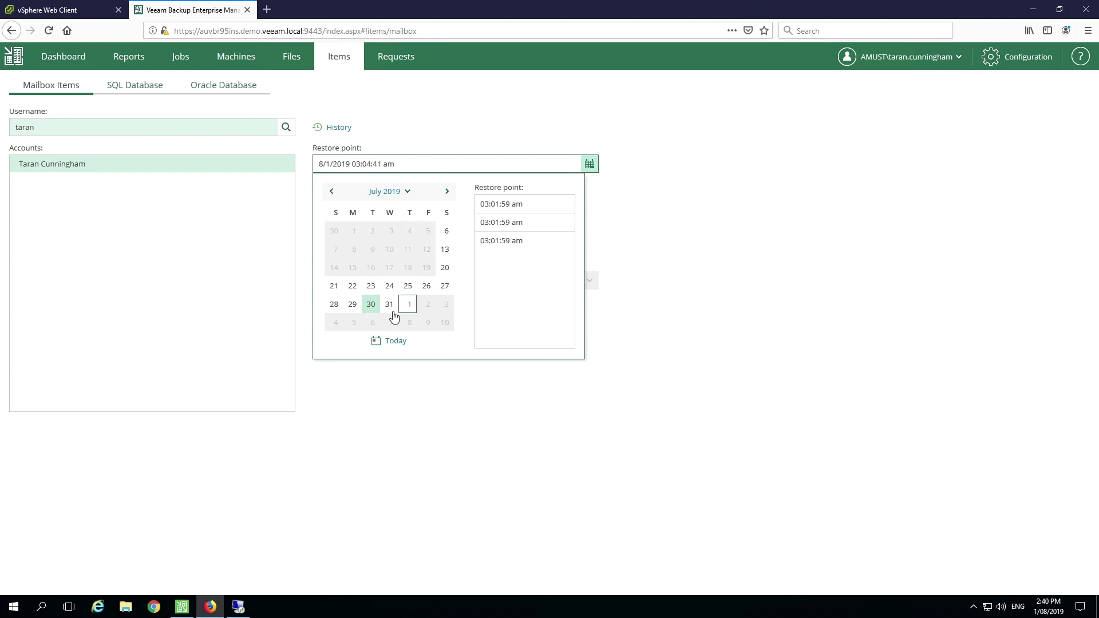
{"action": "left_click", "coordinate": [408, 303]}
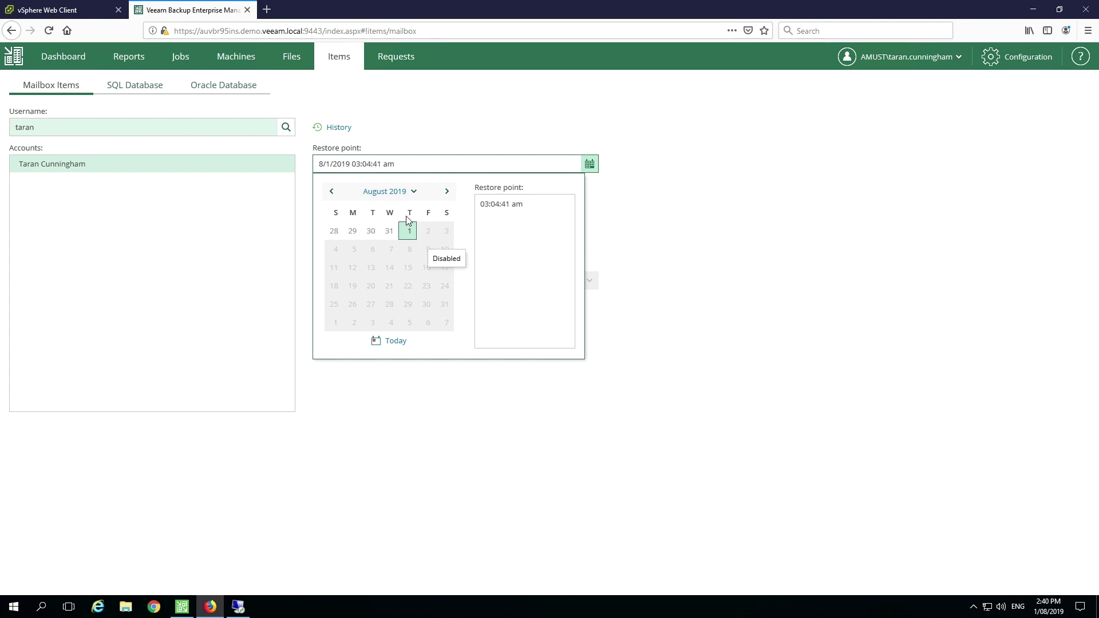
{"action": "left_click", "coordinate": [622, 178]}
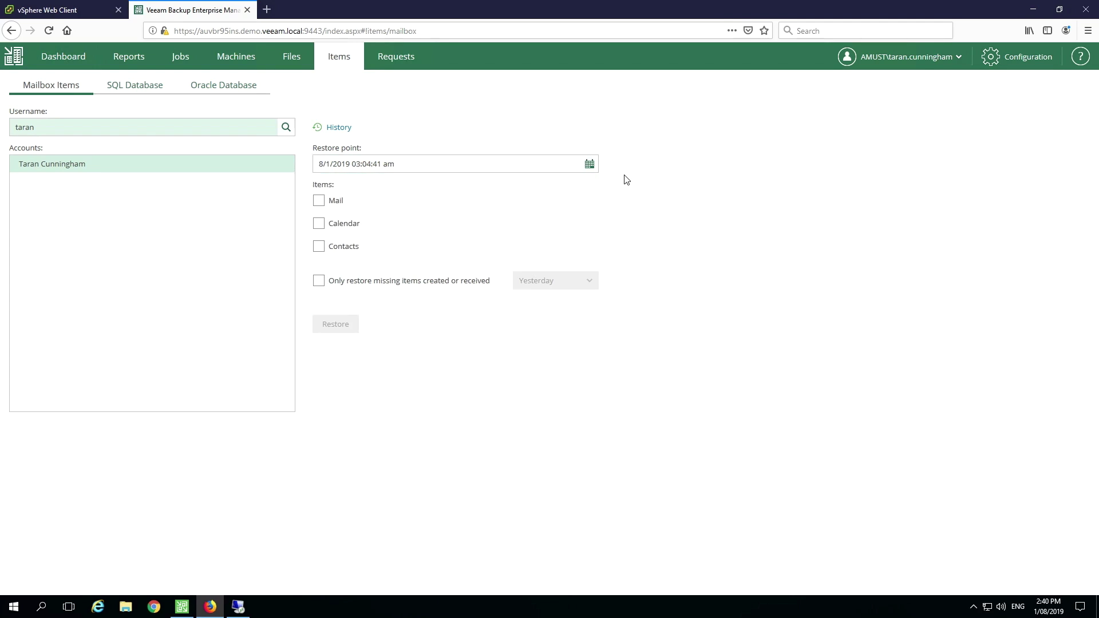
Include mail, calendar and contacts, restoring only missing items from this week, then view Requests
{"action": "left_click", "coordinate": [319, 201]}
{"action": "left_click", "coordinate": [319, 223]}
{"action": "left_click", "coordinate": [319, 246]}
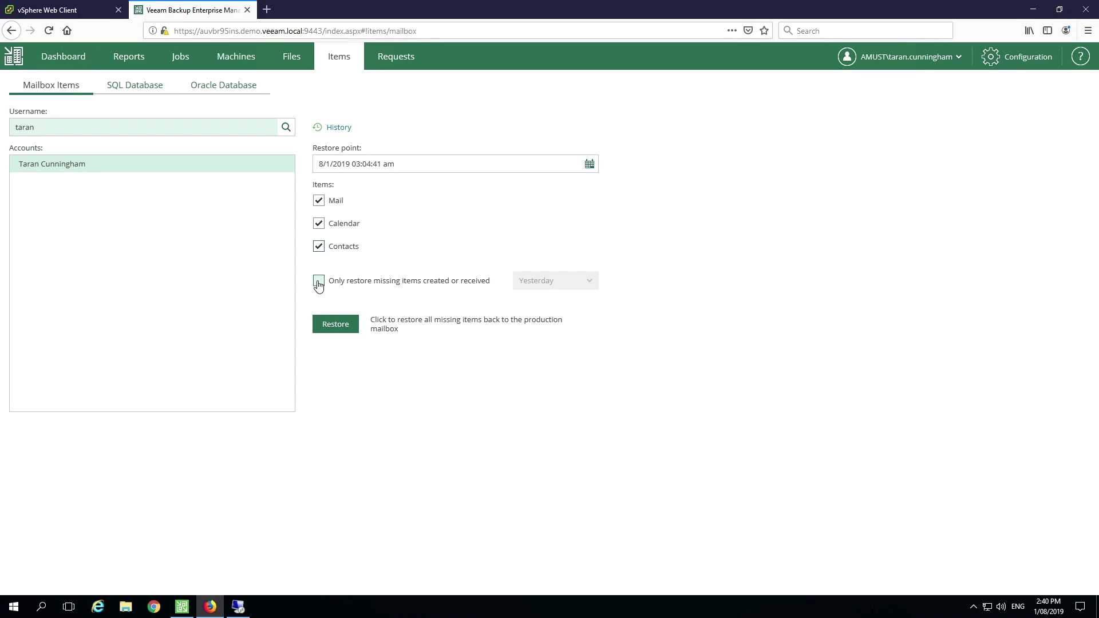
{"action": "left_click", "coordinate": [319, 283]}
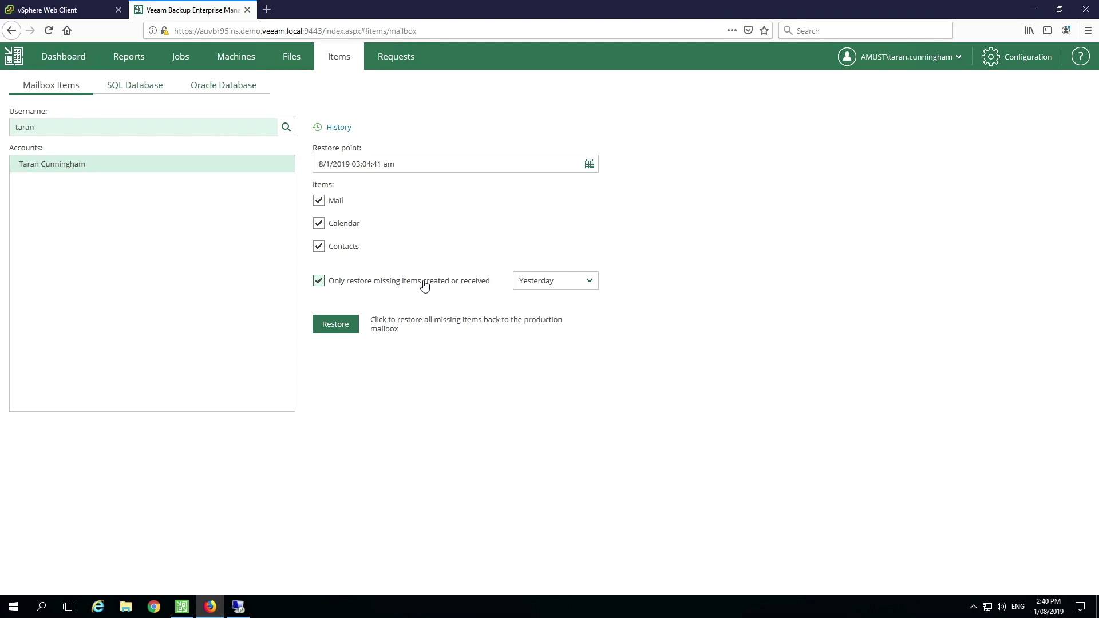
{"action": "left_click", "coordinate": [596, 285]}
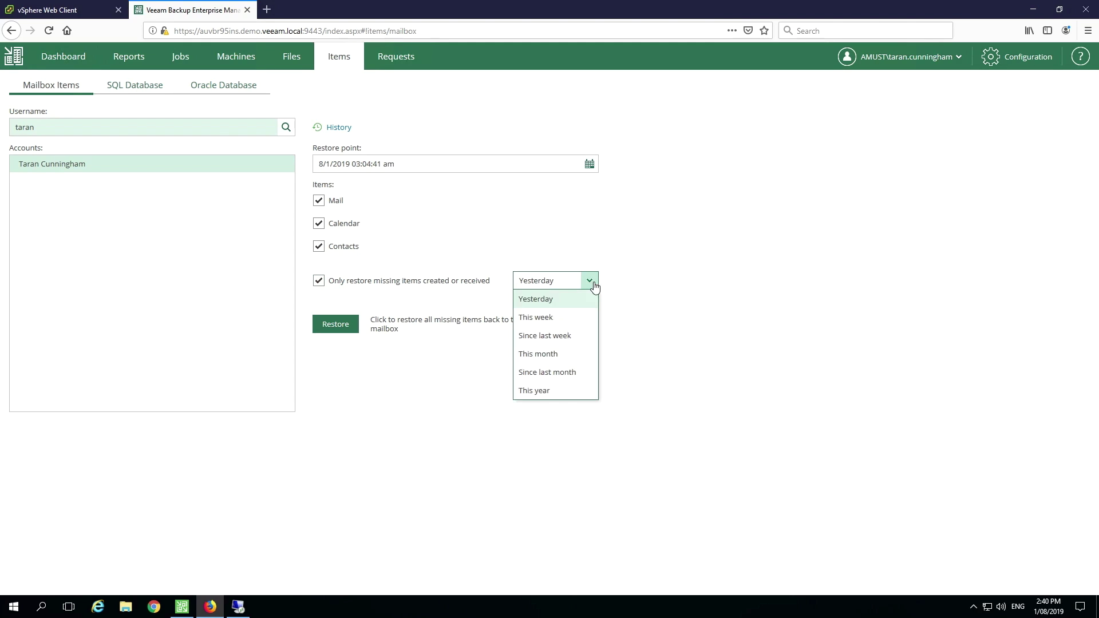
{"action": "left_click", "coordinate": [569, 320]}
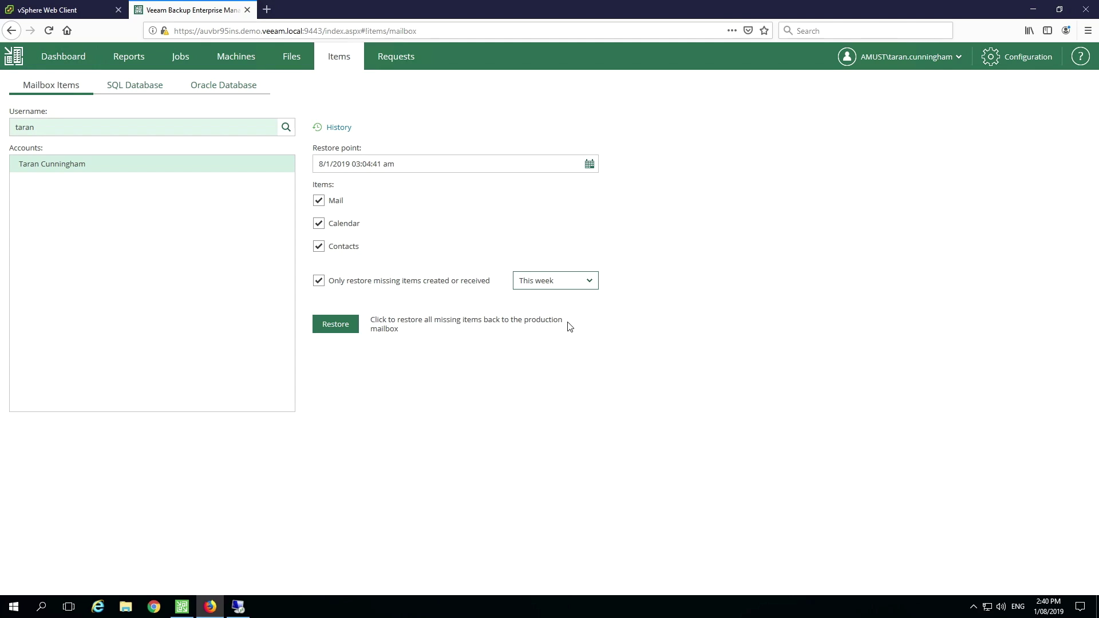
{"action": "left_click", "coordinate": [393, 61]}
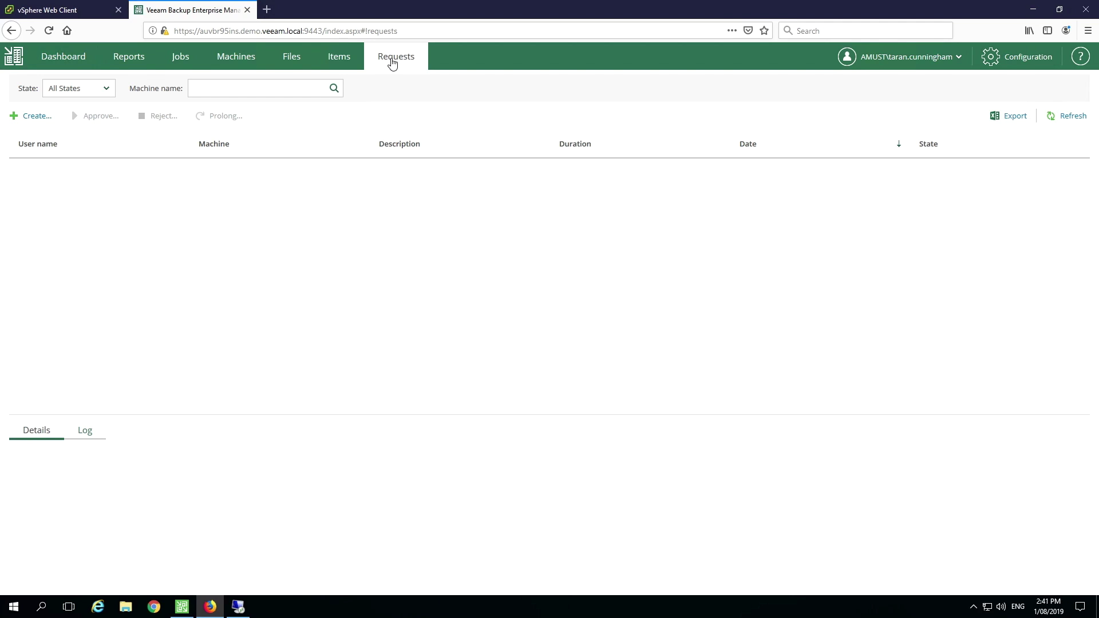
{"action": "left_click", "coordinate": [33, 117]}
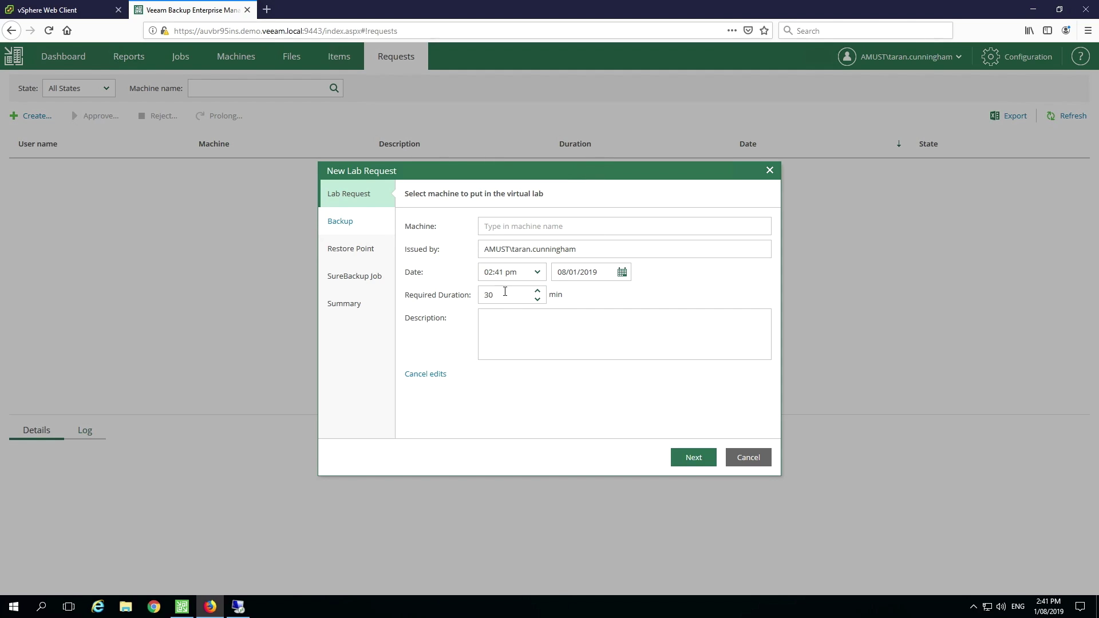
{"action": "left_click_drag", "start_coordinate": [505, 294], "coordinate": [456, 289]}
{"action": "type", "text": "120"}
{"action": "left_click", "coordinate": [541, 317]}
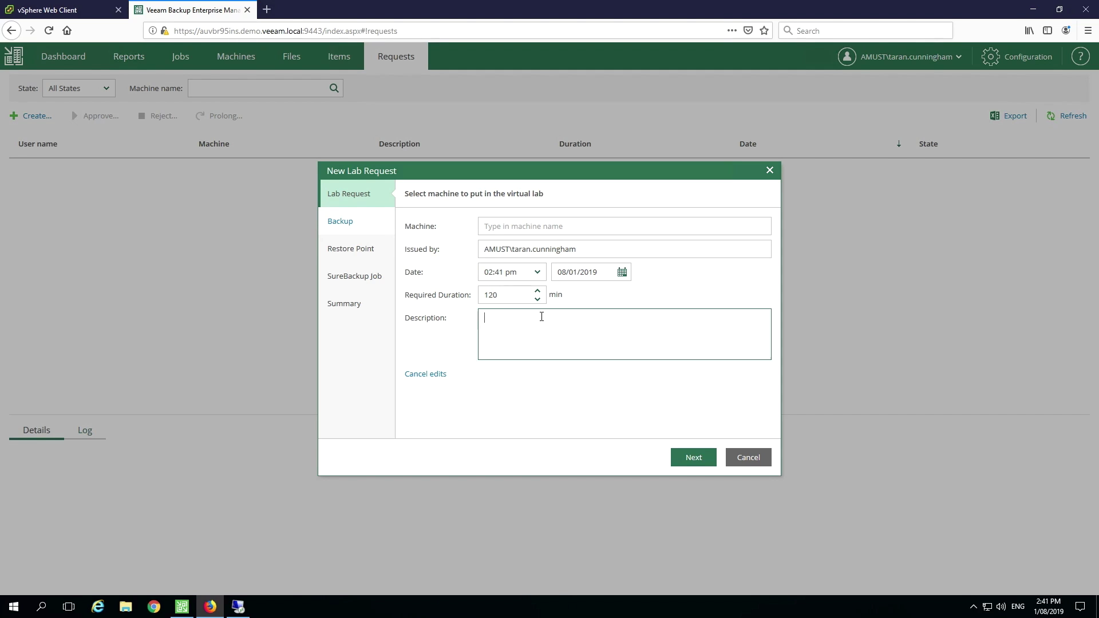
{"action": "type", "text": "Sharepoint"}
{"action": "left_click", "coordinate": [700, 456]}
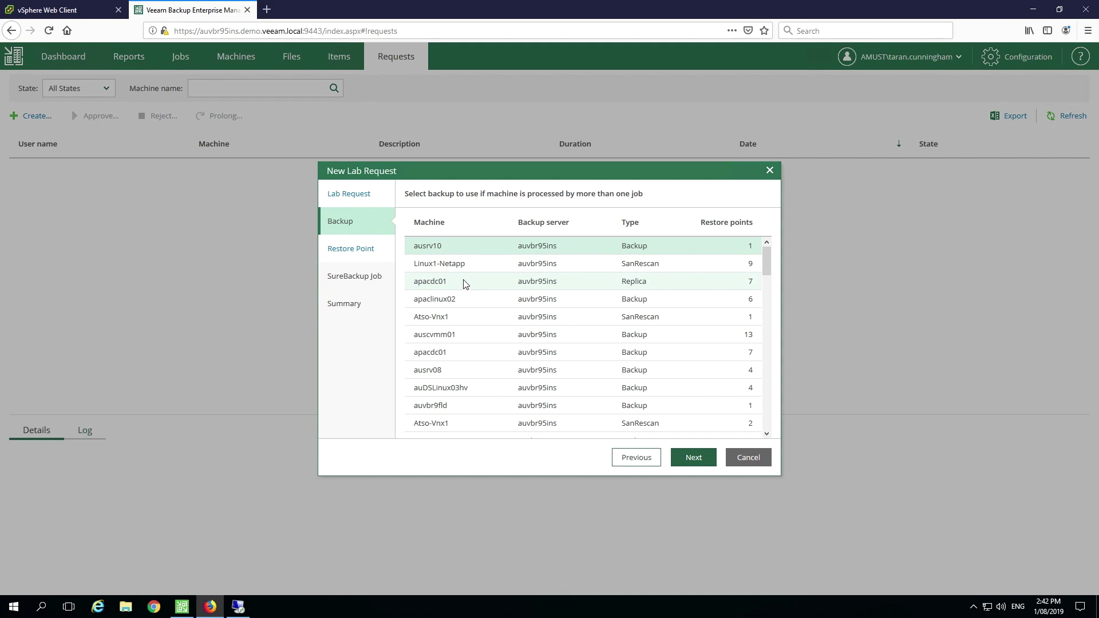
{"action": "left_click", "coordinate": [462, 282]}
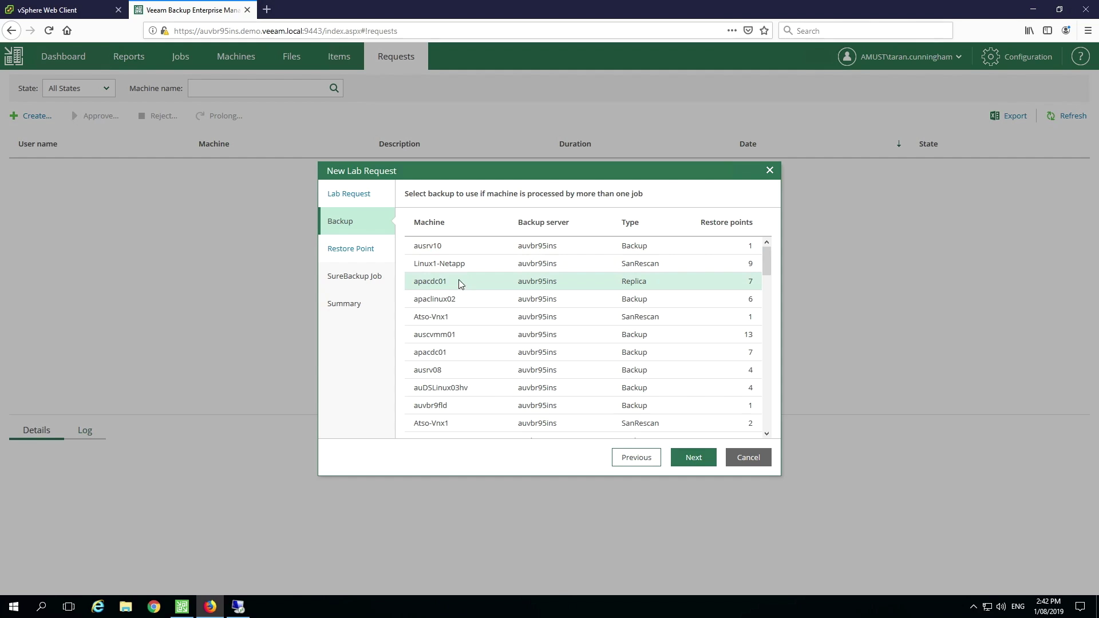
{"action": "left_click", "coordinate": [703, 460]}
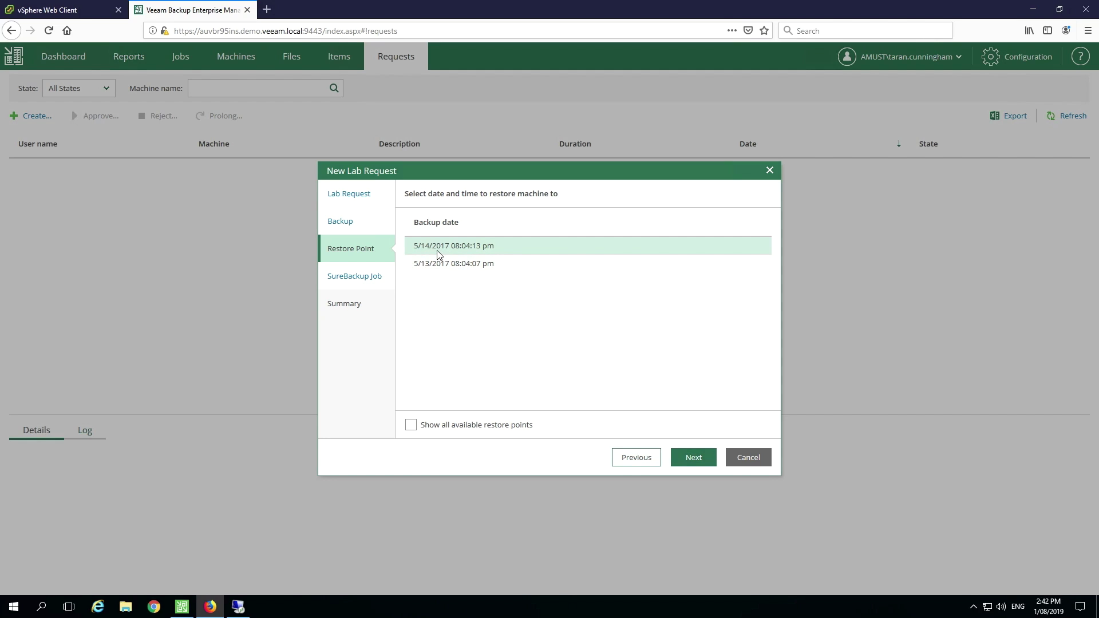
{"action": "left_click", "coordinate": [695, 463]}
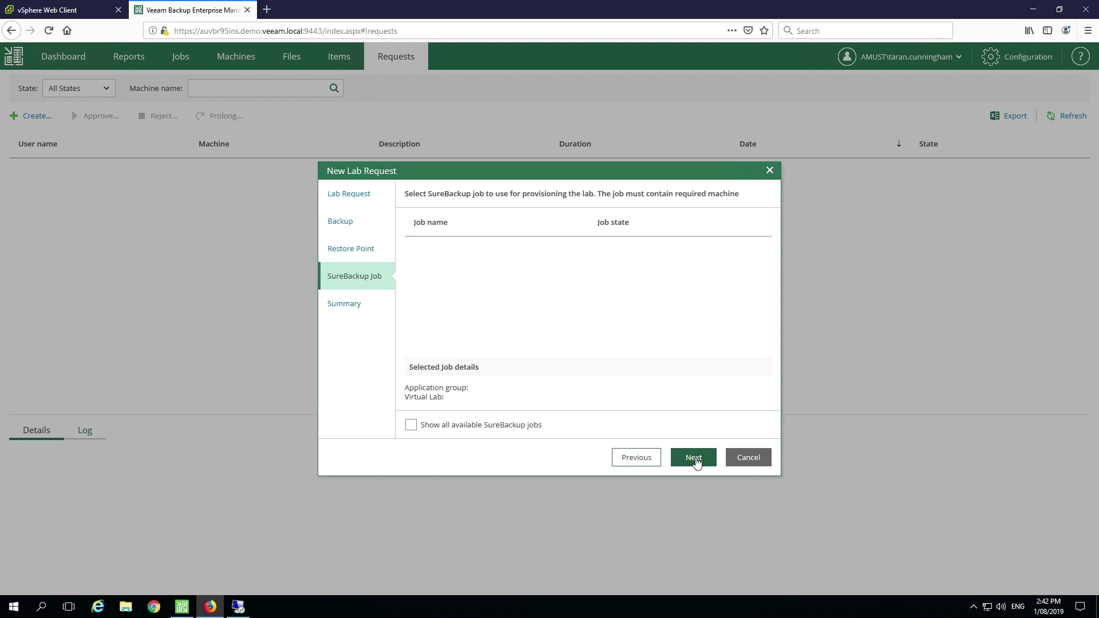
{"action": "left_click", "coordinate": [465, 426]}
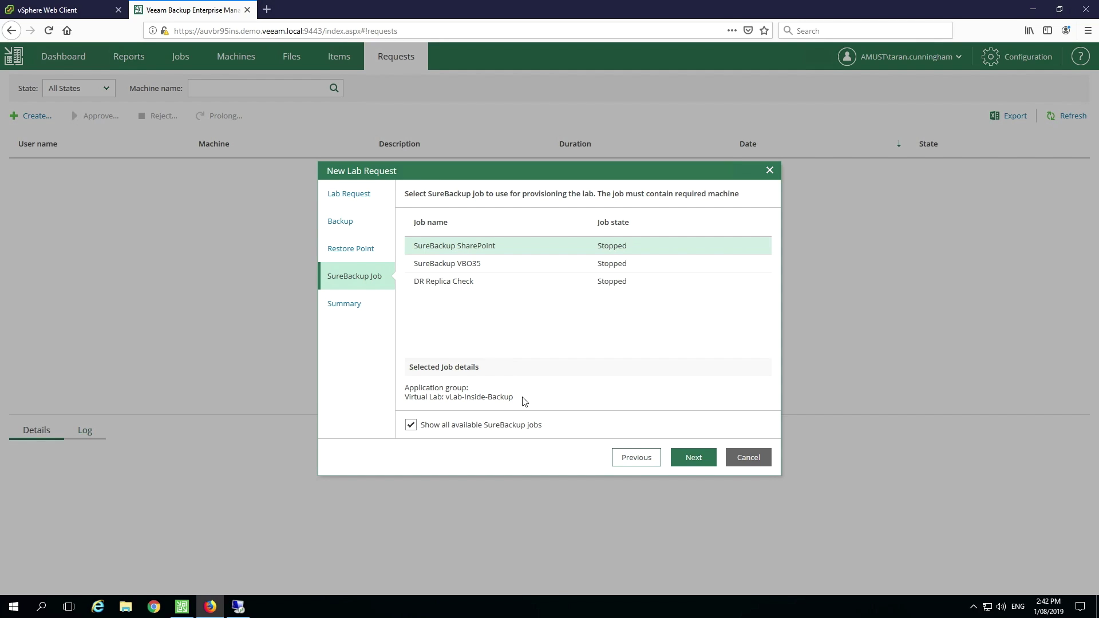
{"action": "left_click", "coordinate": [754, 464]}
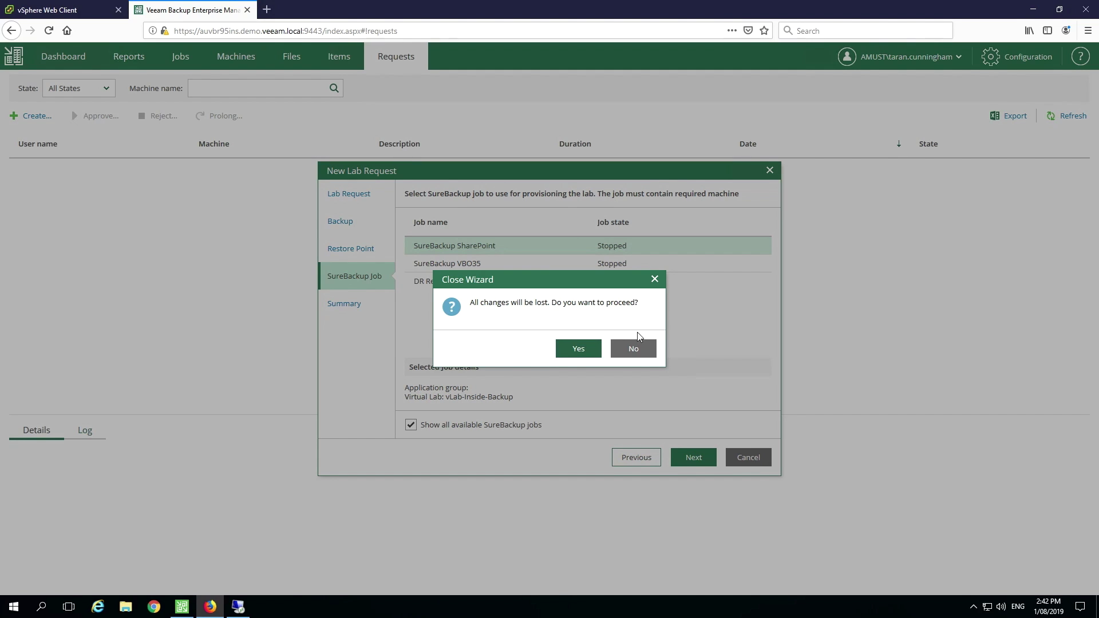
{"action": "left_click", "coordinate": [579, 349]}
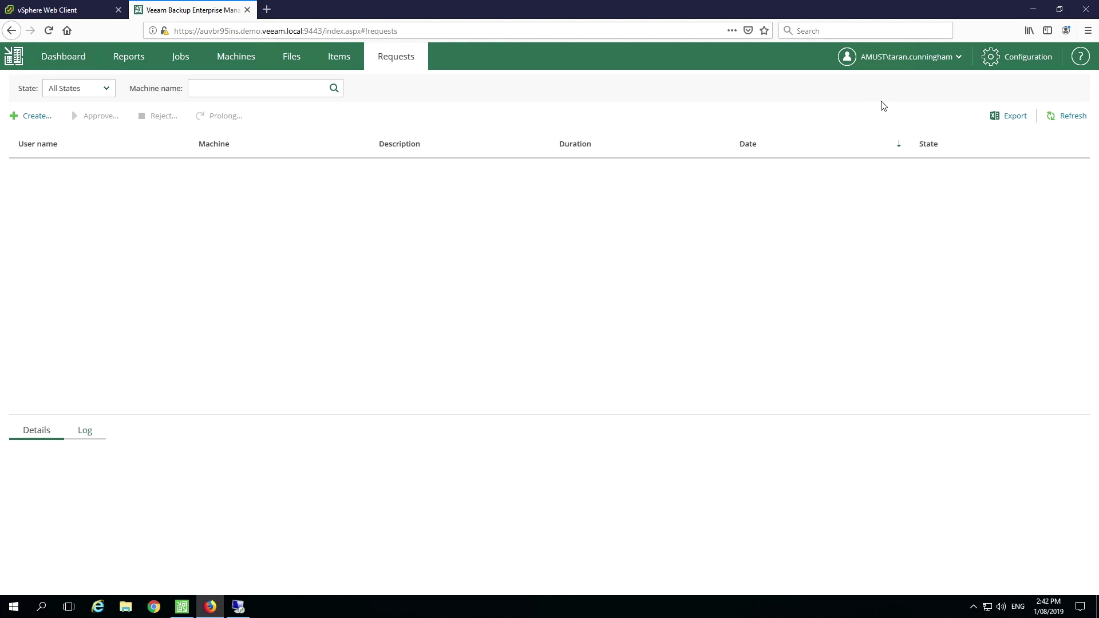
Open Configuration > Licensing and check the Enterprise Plus licence's instances and summary
{"action": "left_click", "coordinate": [990, 59]}
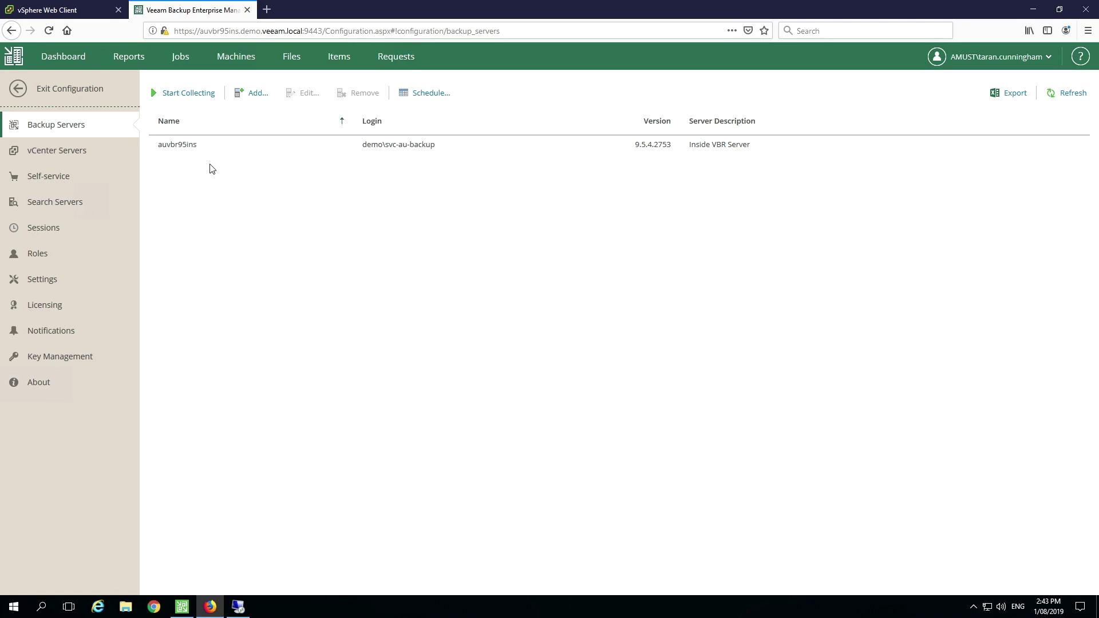
{"action": "left_click", "coordinate": [48, 309]}
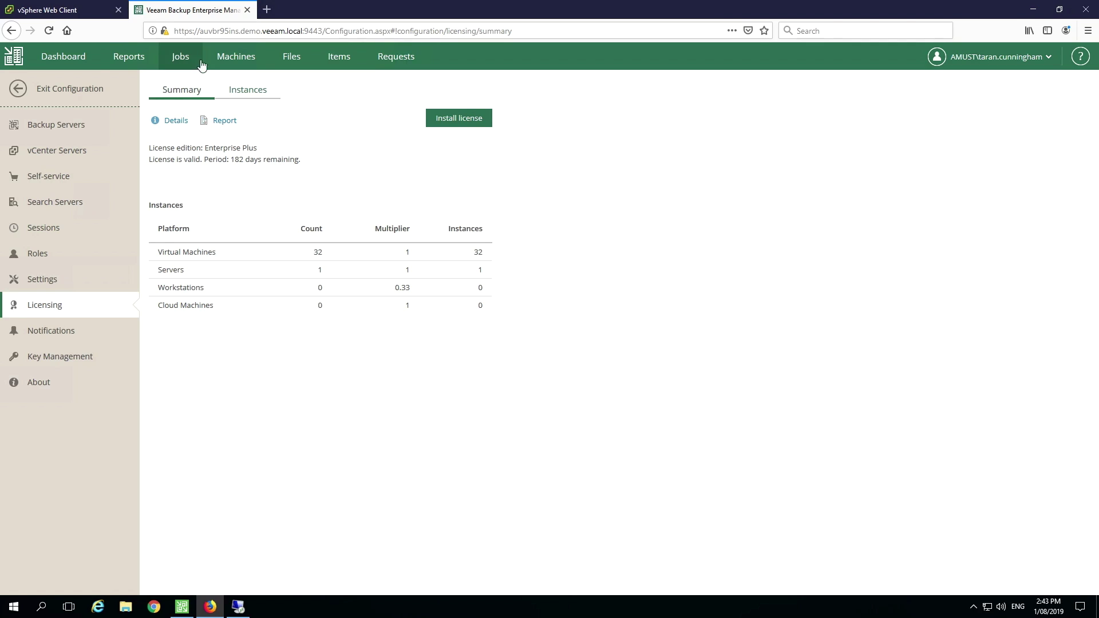
{"action": "left_click", "coordinate": [247, 91]}
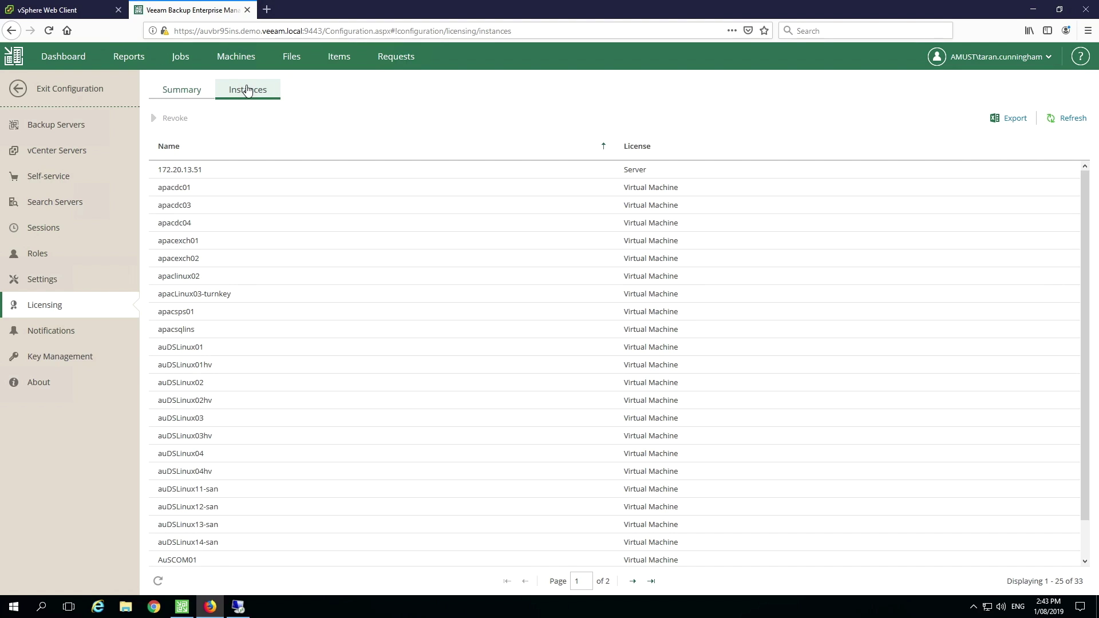
{"action": "left_click", "coordinate": [190, 92]}
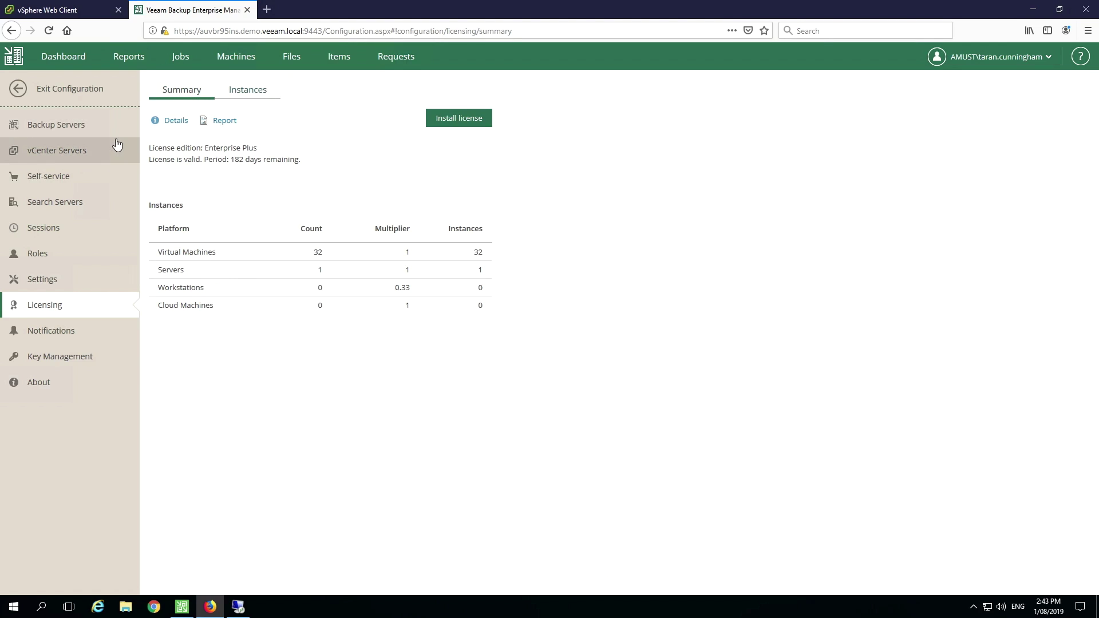
Browse the vCenter Servers, Self-service and Search Servers pages, then the Sessions list of 1693 sessions
{"action": "left_click", "coordinate": [77, 161]}
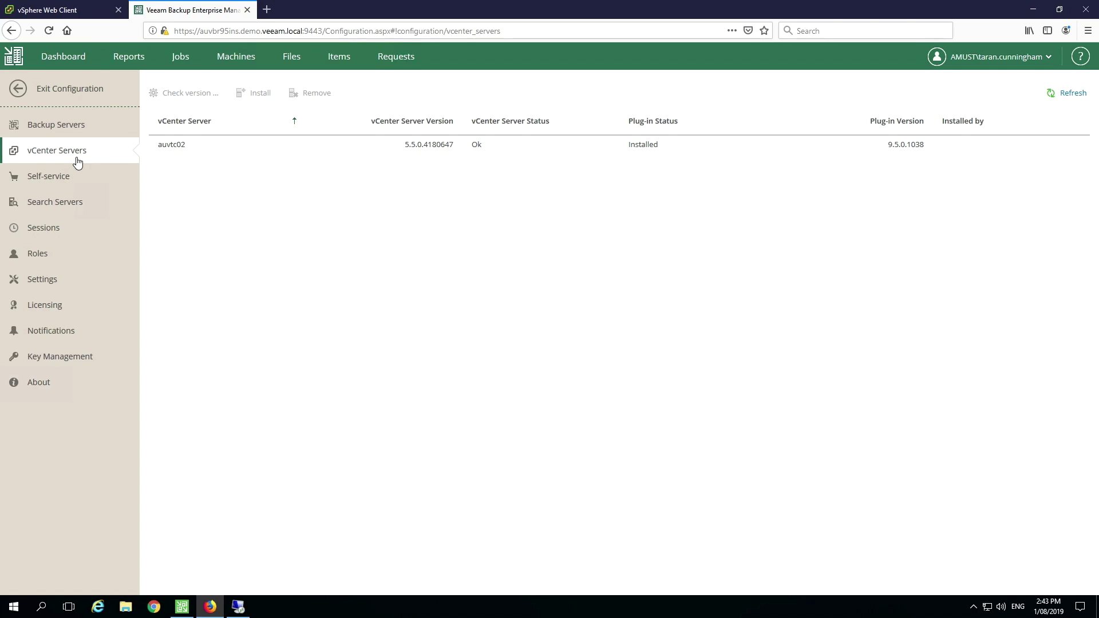
{"action": "left_click", "coordinate": [53, 184]}
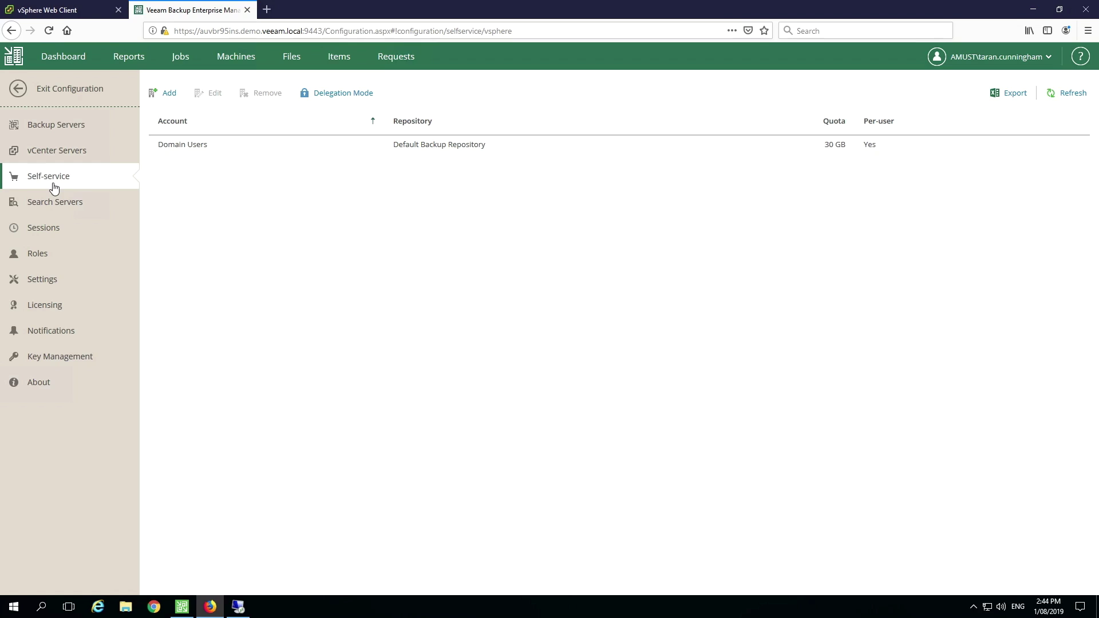
{"action": "left_click", "coordinate": [67, 211]}
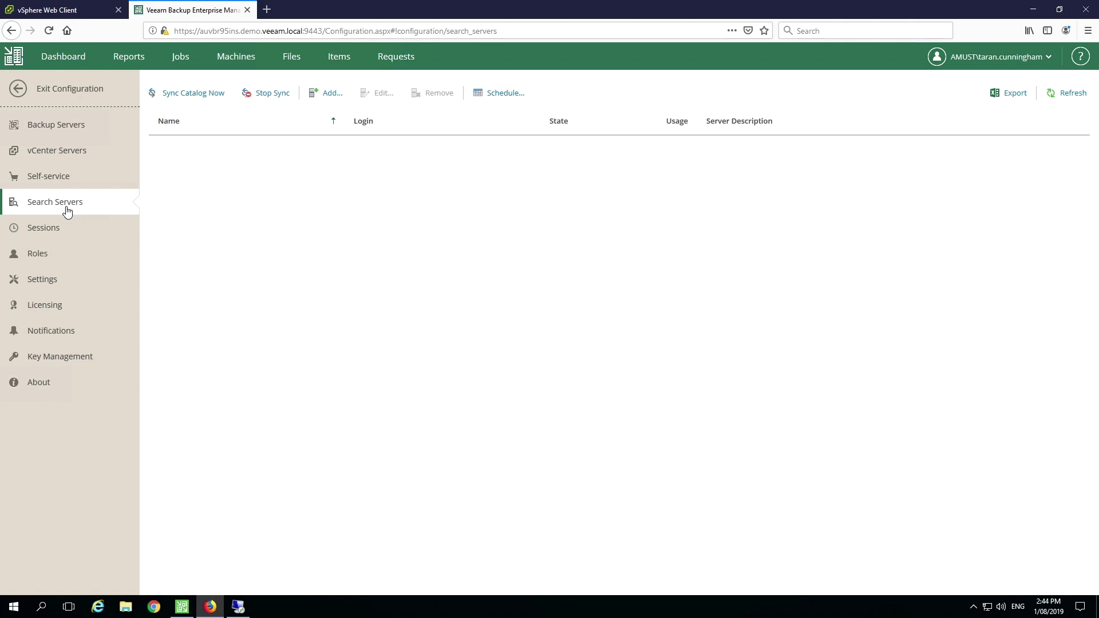
{"action": "left_click", "coordinate": [62, 228]}
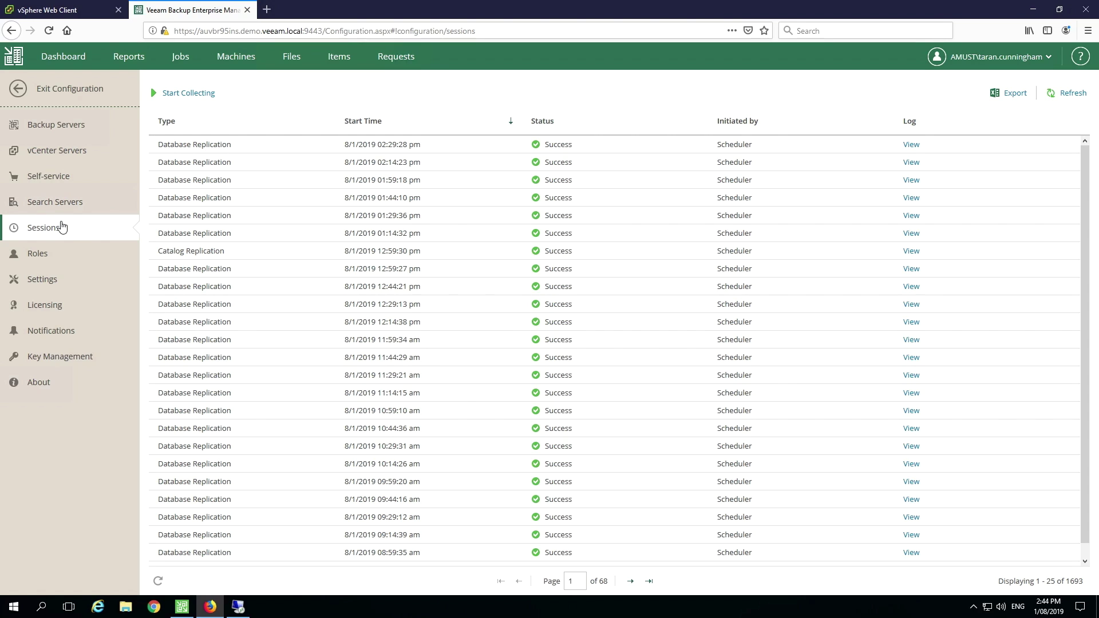
Check the account Roles list, then show the Settings page with the Active Directory Exchange account
{"action": "left_click", "coordinate": [68, 253]}
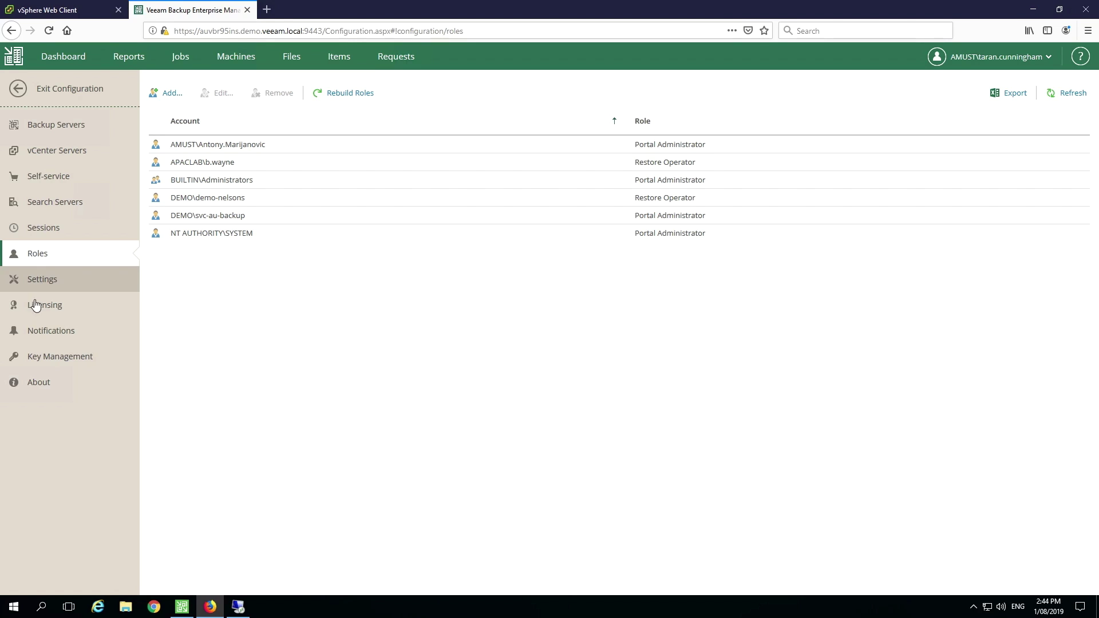
{"action": "left_click", "coordinate": [52, 279]}
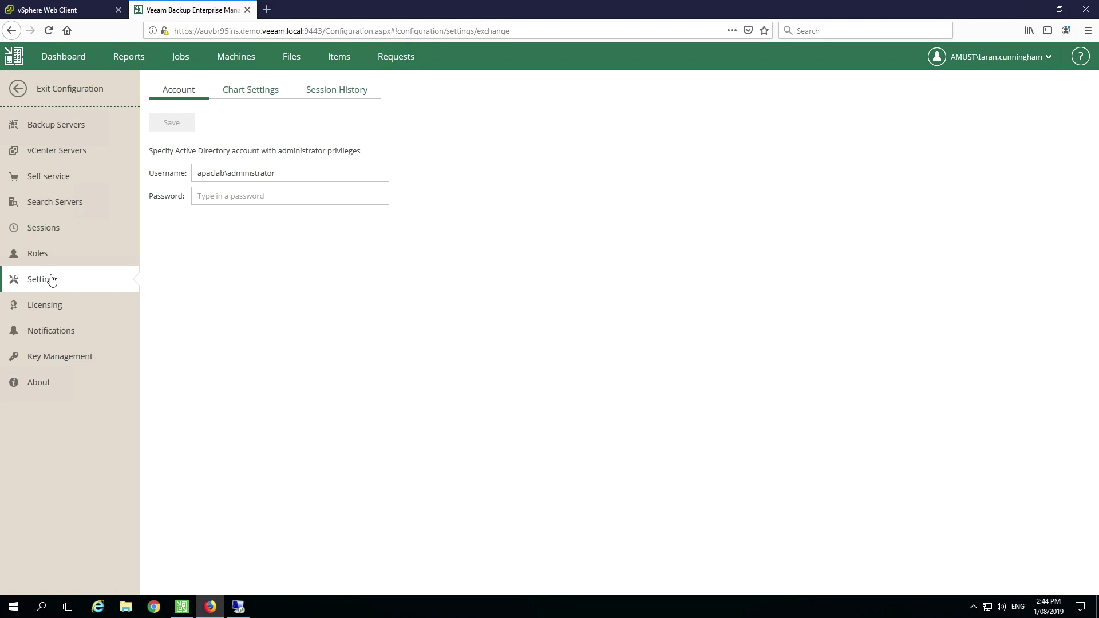
Step through Job Summary, Lab Requests, Restore Operations, License Information and Key Management notification tabs
{"action": "left_click", "coordinate": [48, 341]}
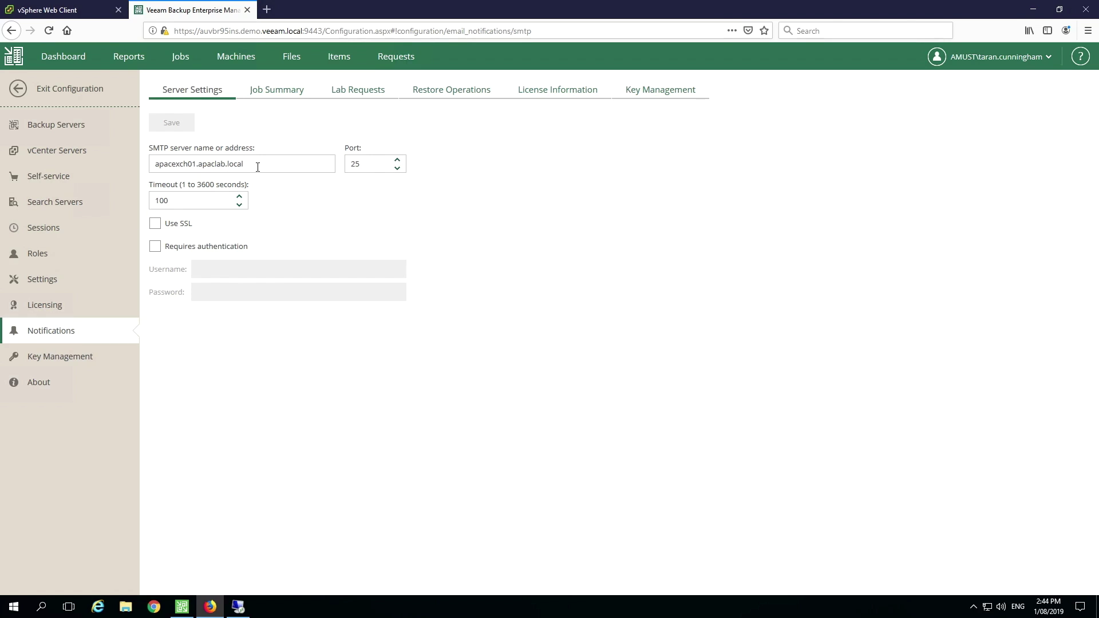
{"action": "left_click", "coordinate": [286, 93]}
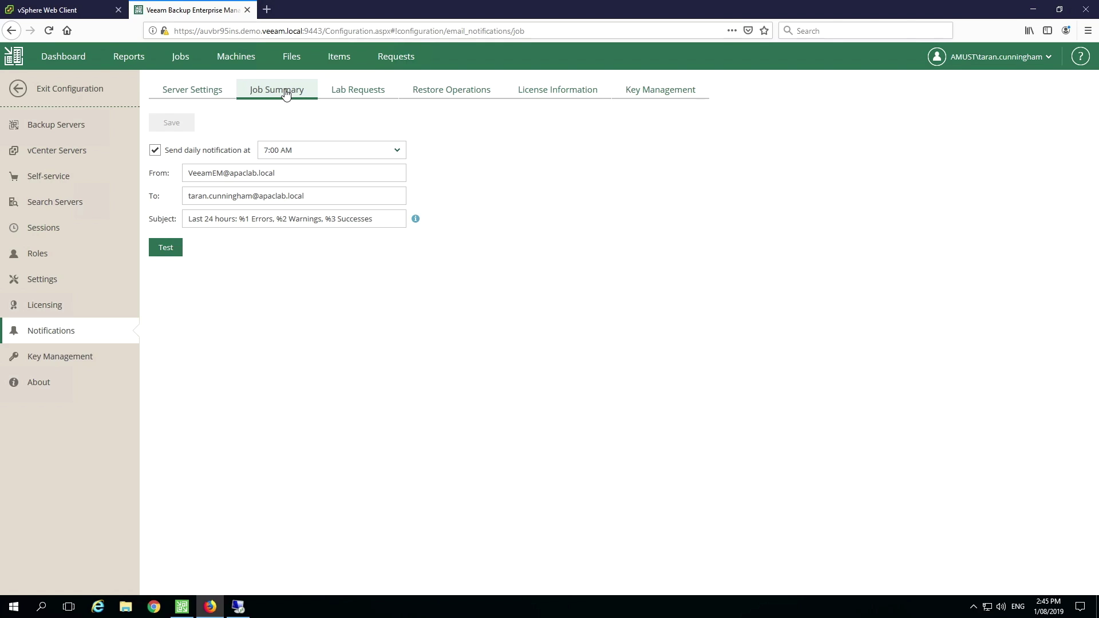
{"action": "left_click", "coordinate": [369, 87]}
{"action": "left_click", "coordinate": [446, 90]}
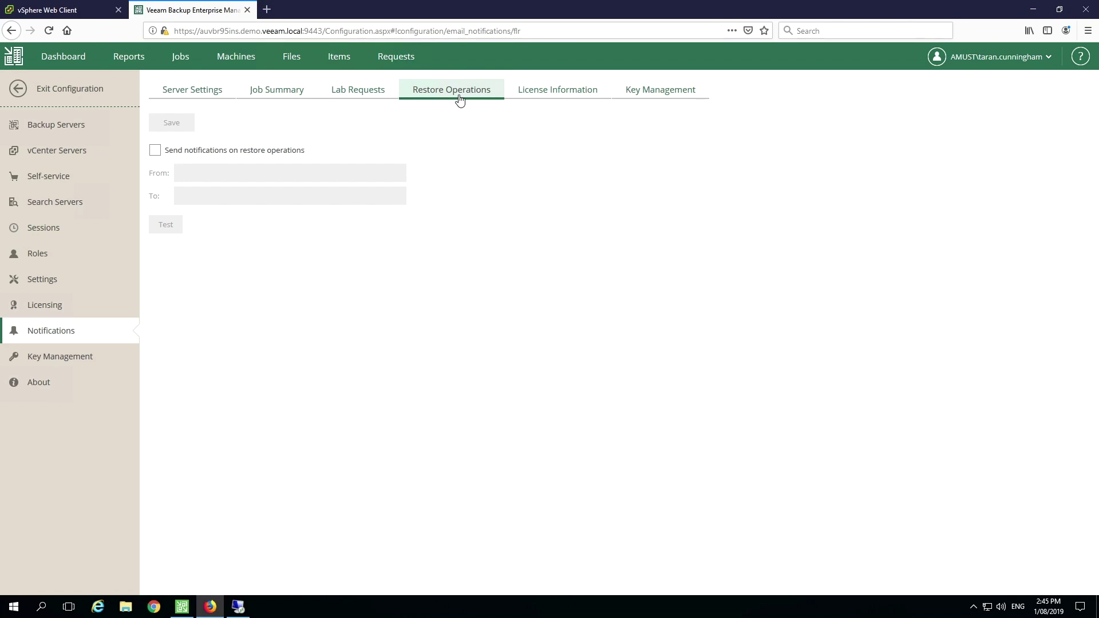
{"action": "left_click", "coordinate": [549, 91]}
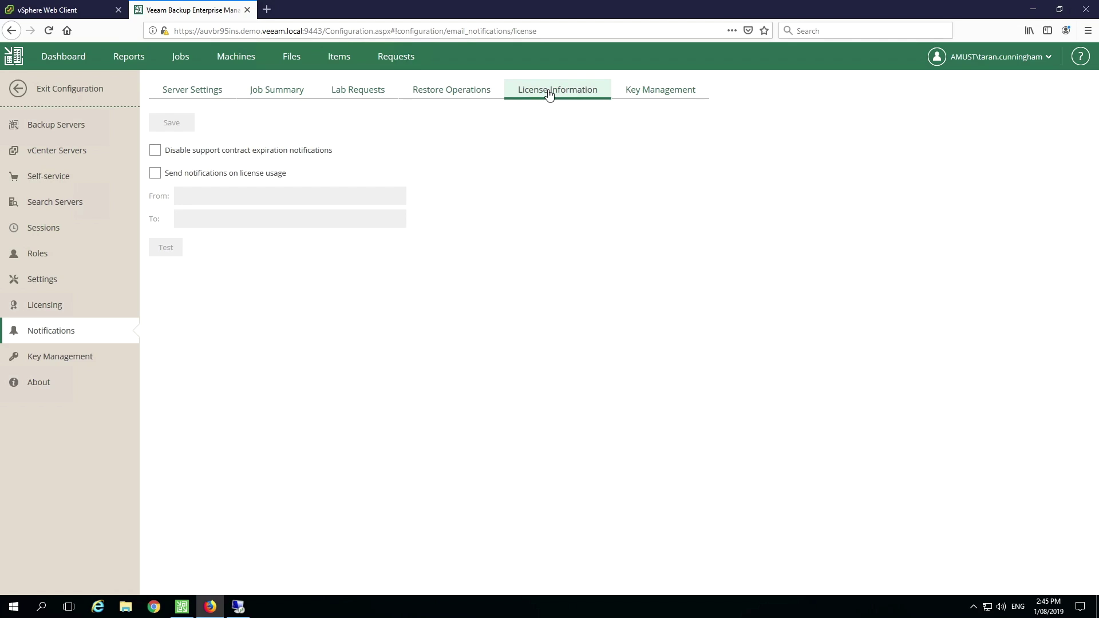
{"action": "left_click", "coordinate": [643, 98]}
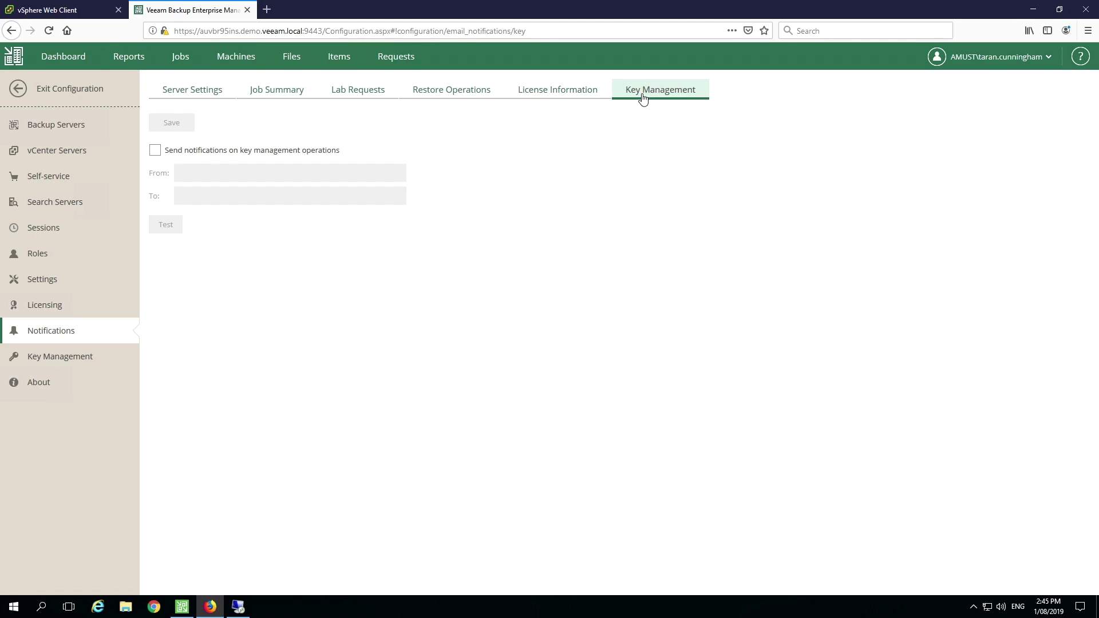
View the encryption keys, then the About page showing version 9.5.4.2753 and web site 9.5.4.0
{"action": "left_click", "coordinate": [99, 358]}
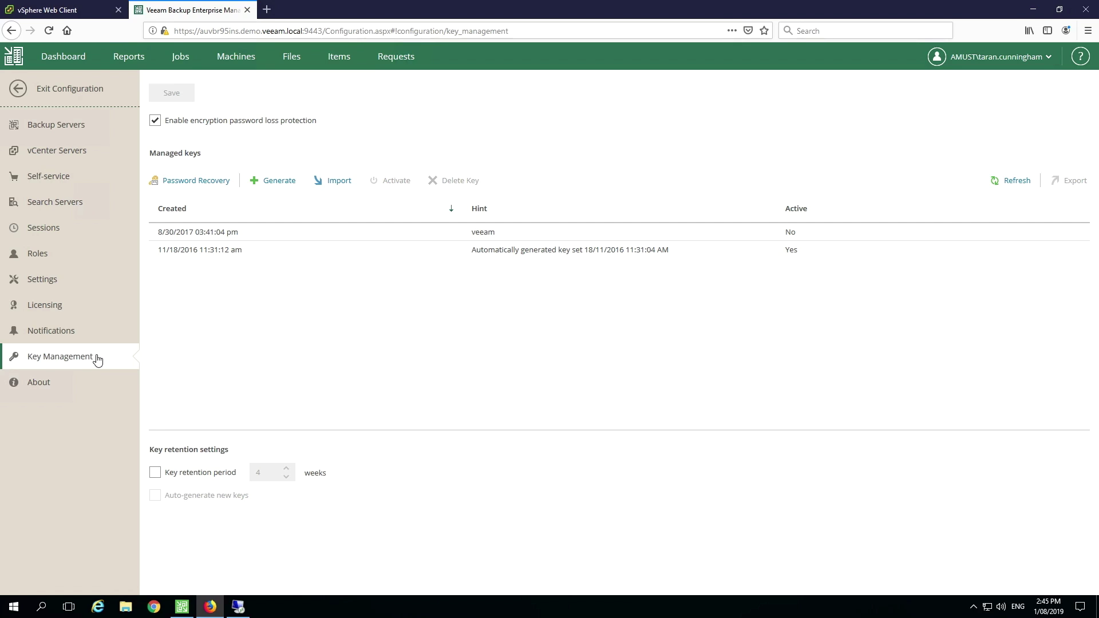
{"action": "left_click", "coordinate": [46, 383]}
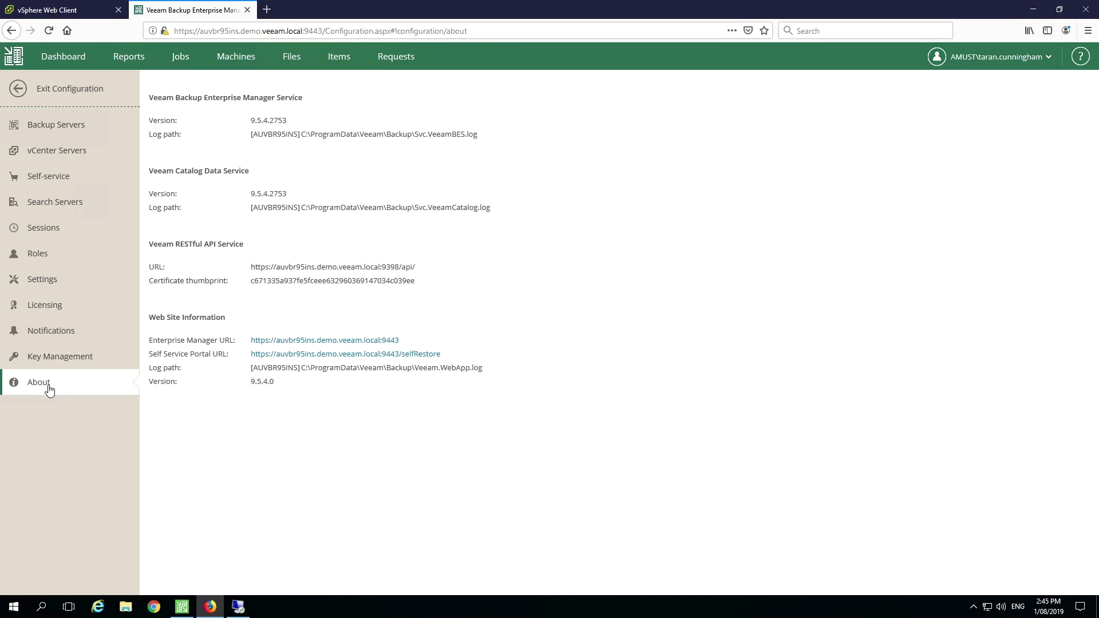